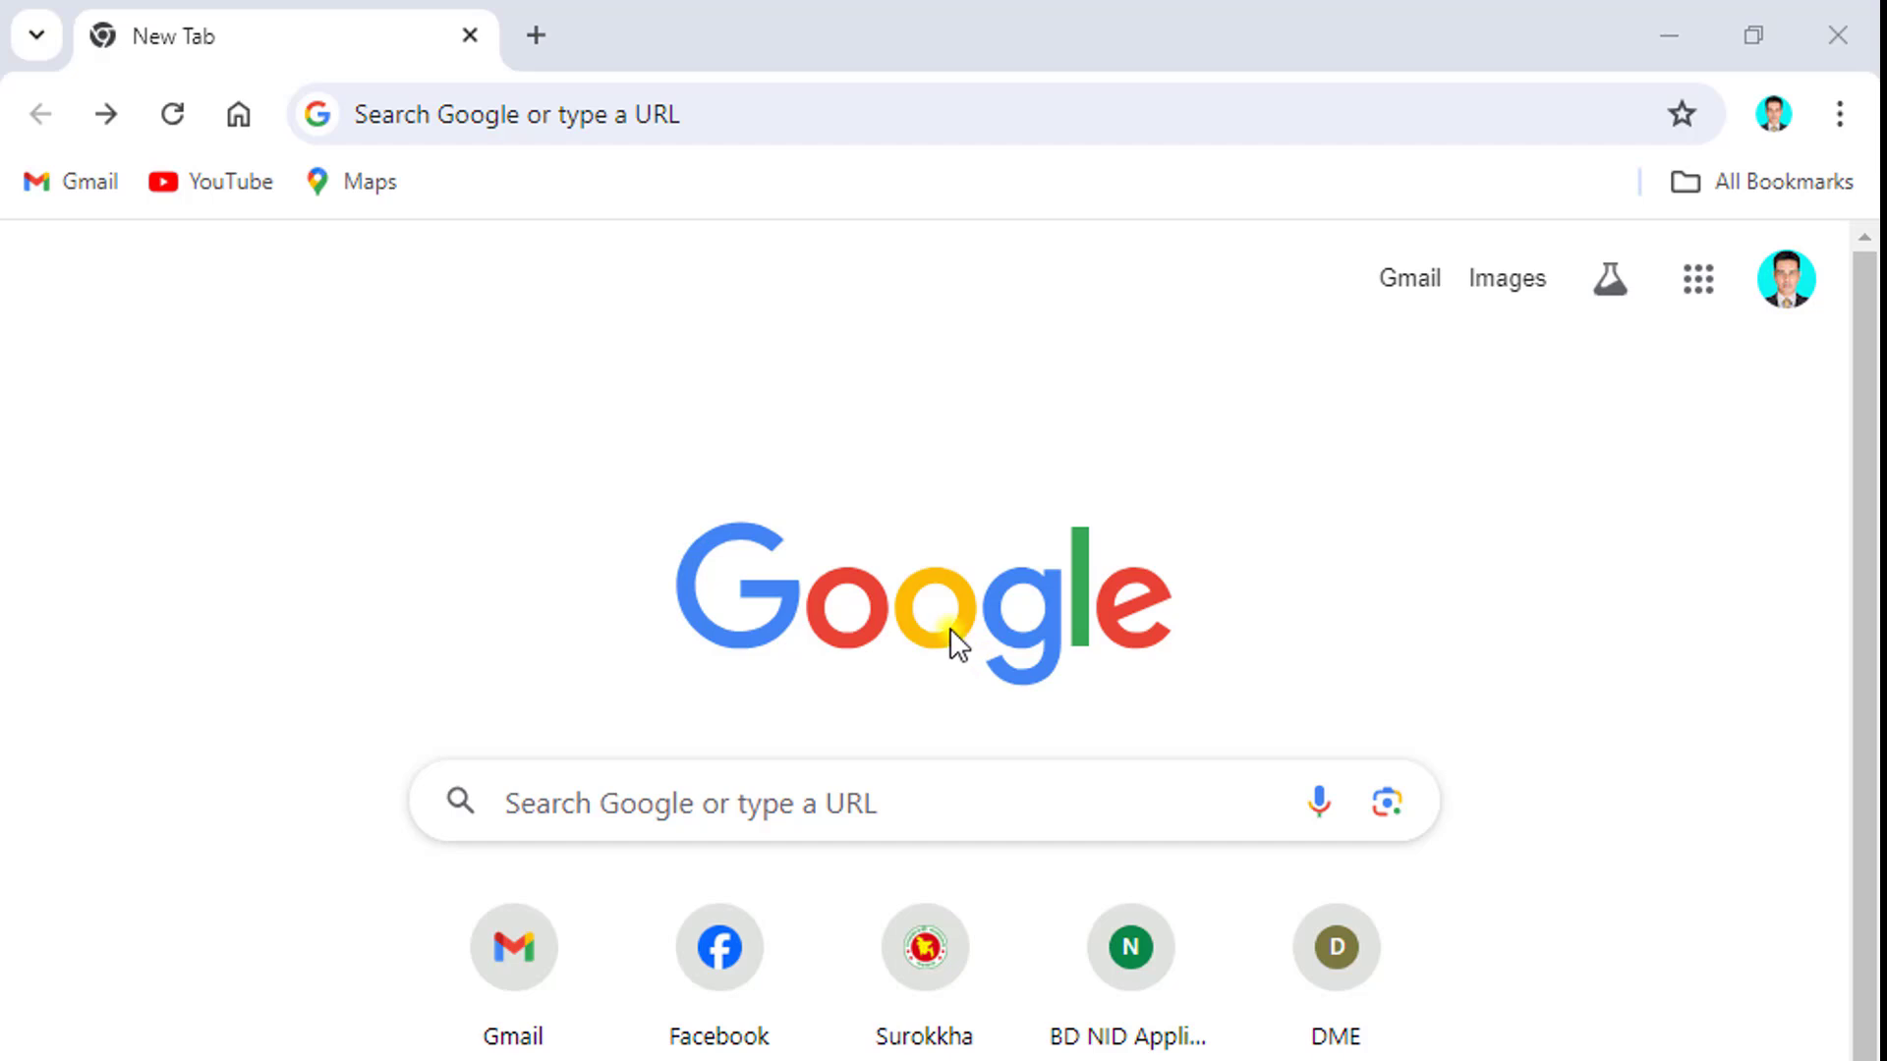
Search Google for 'giggster' and open the Online Color Grading Helper sitelink.
click(910, 798)
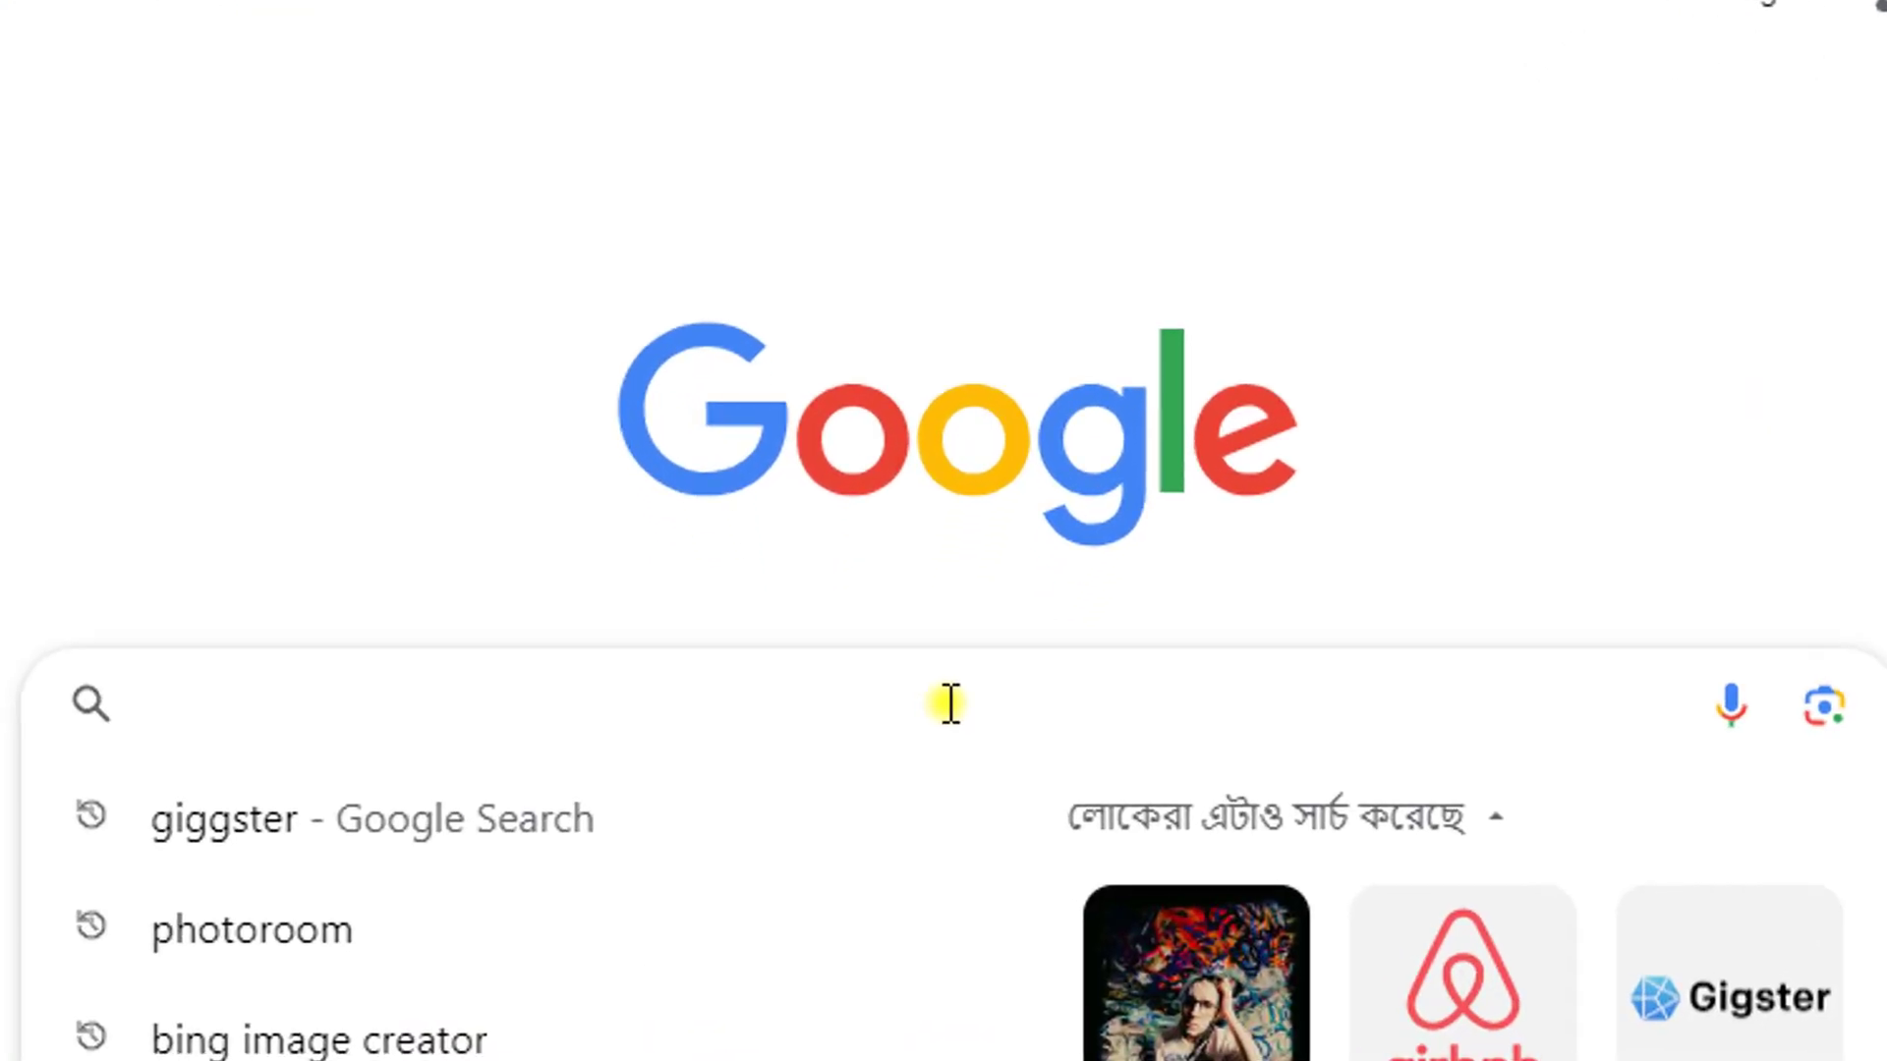
text(gigg)
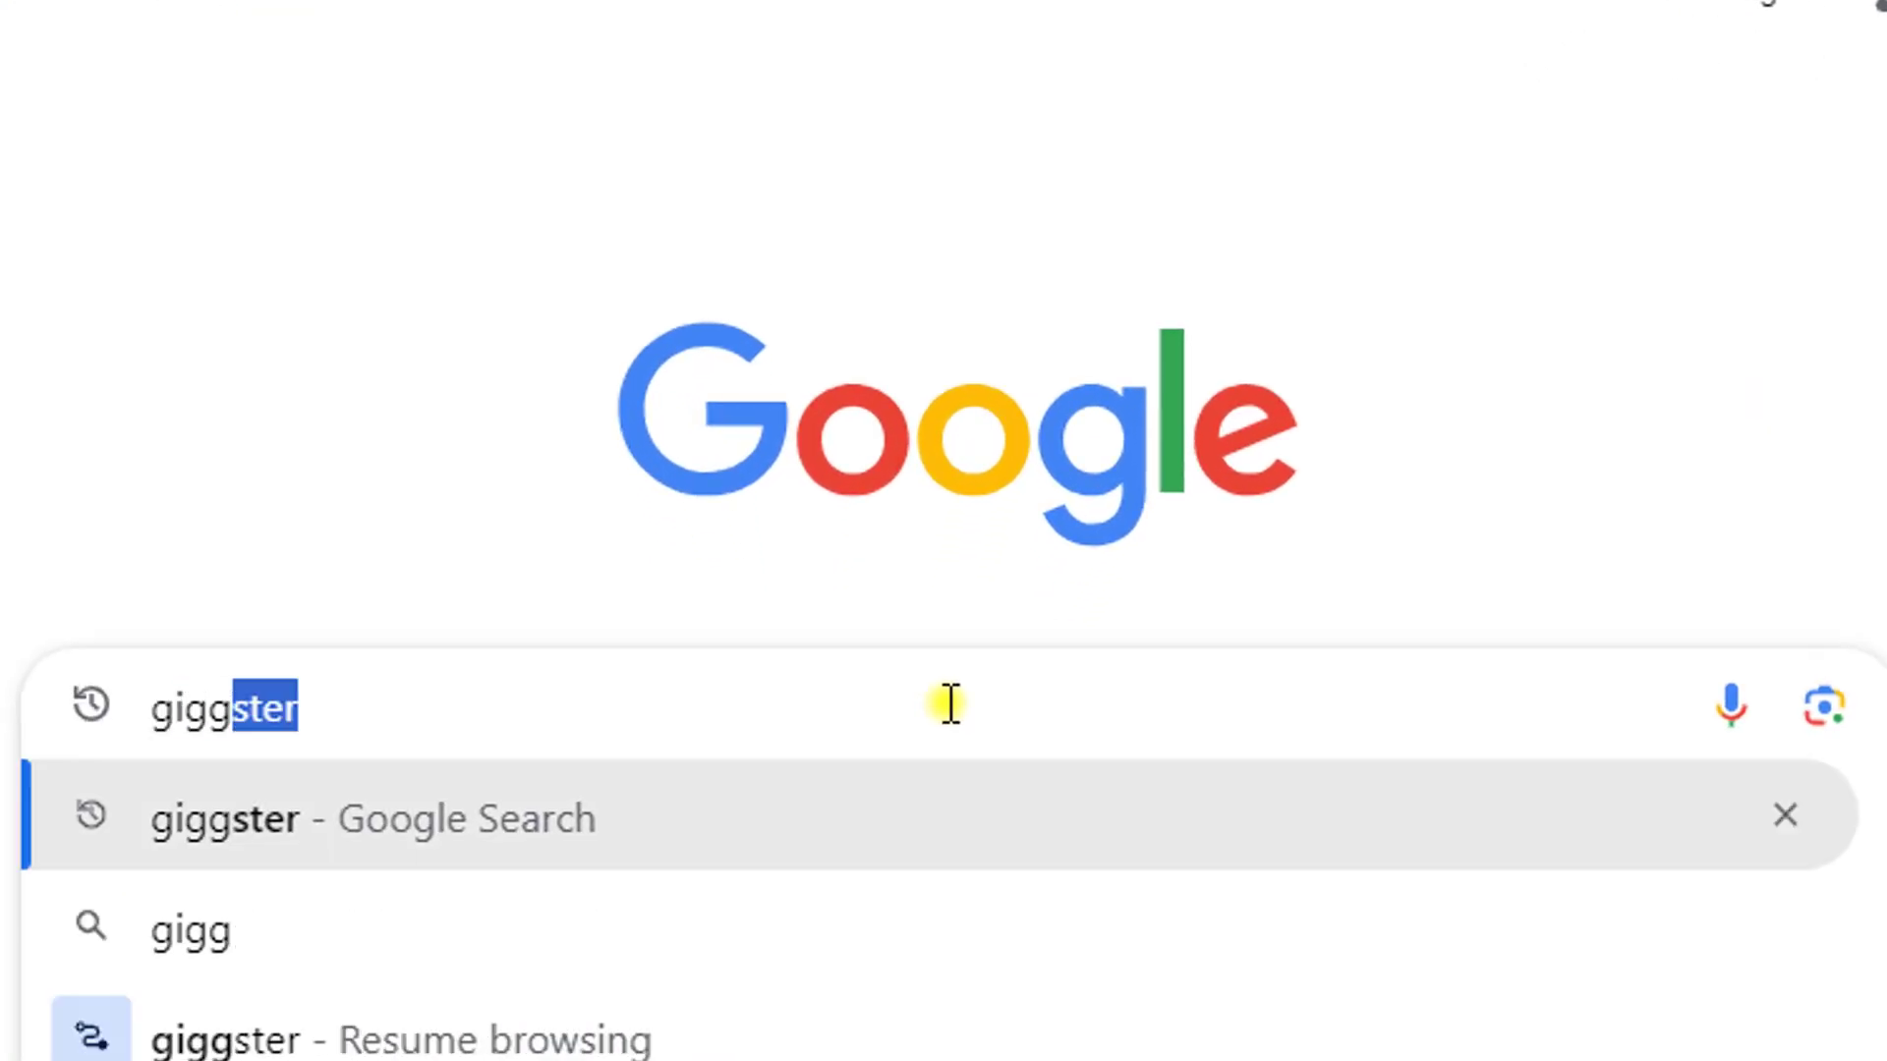
text(ster)
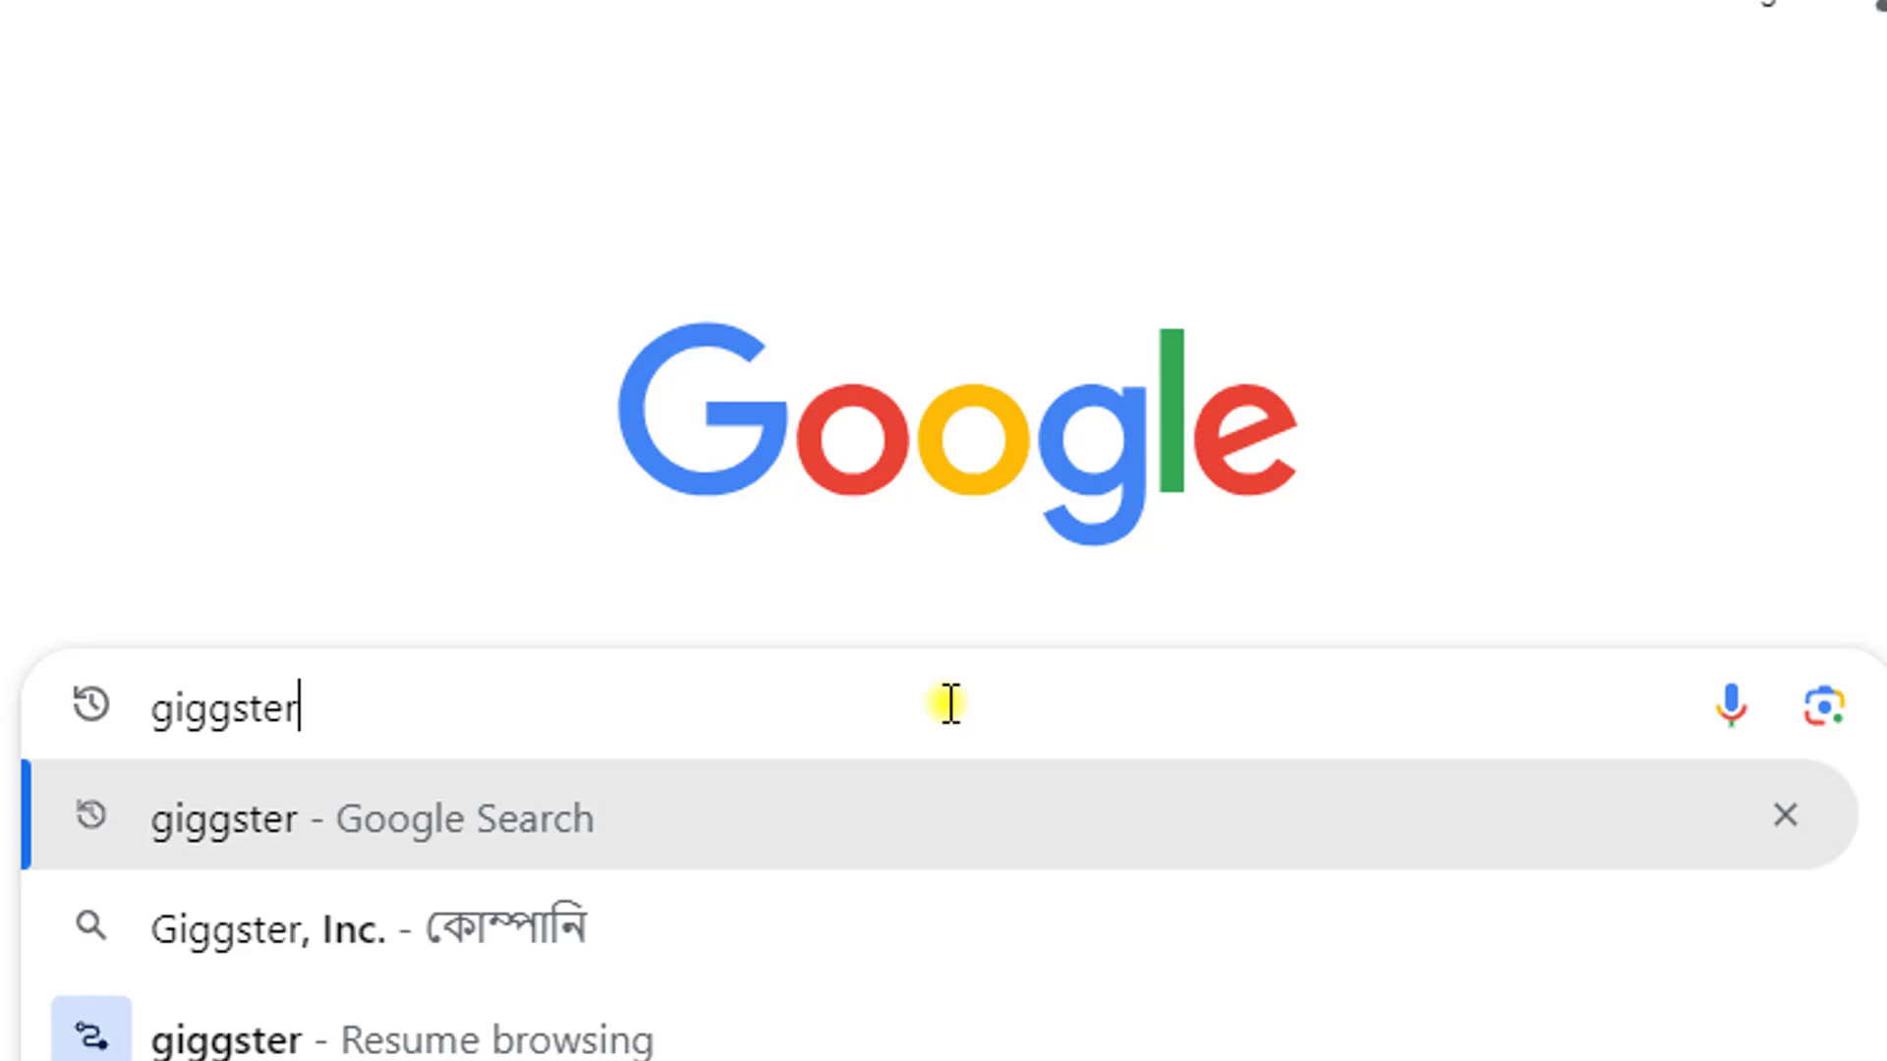
key(Return)
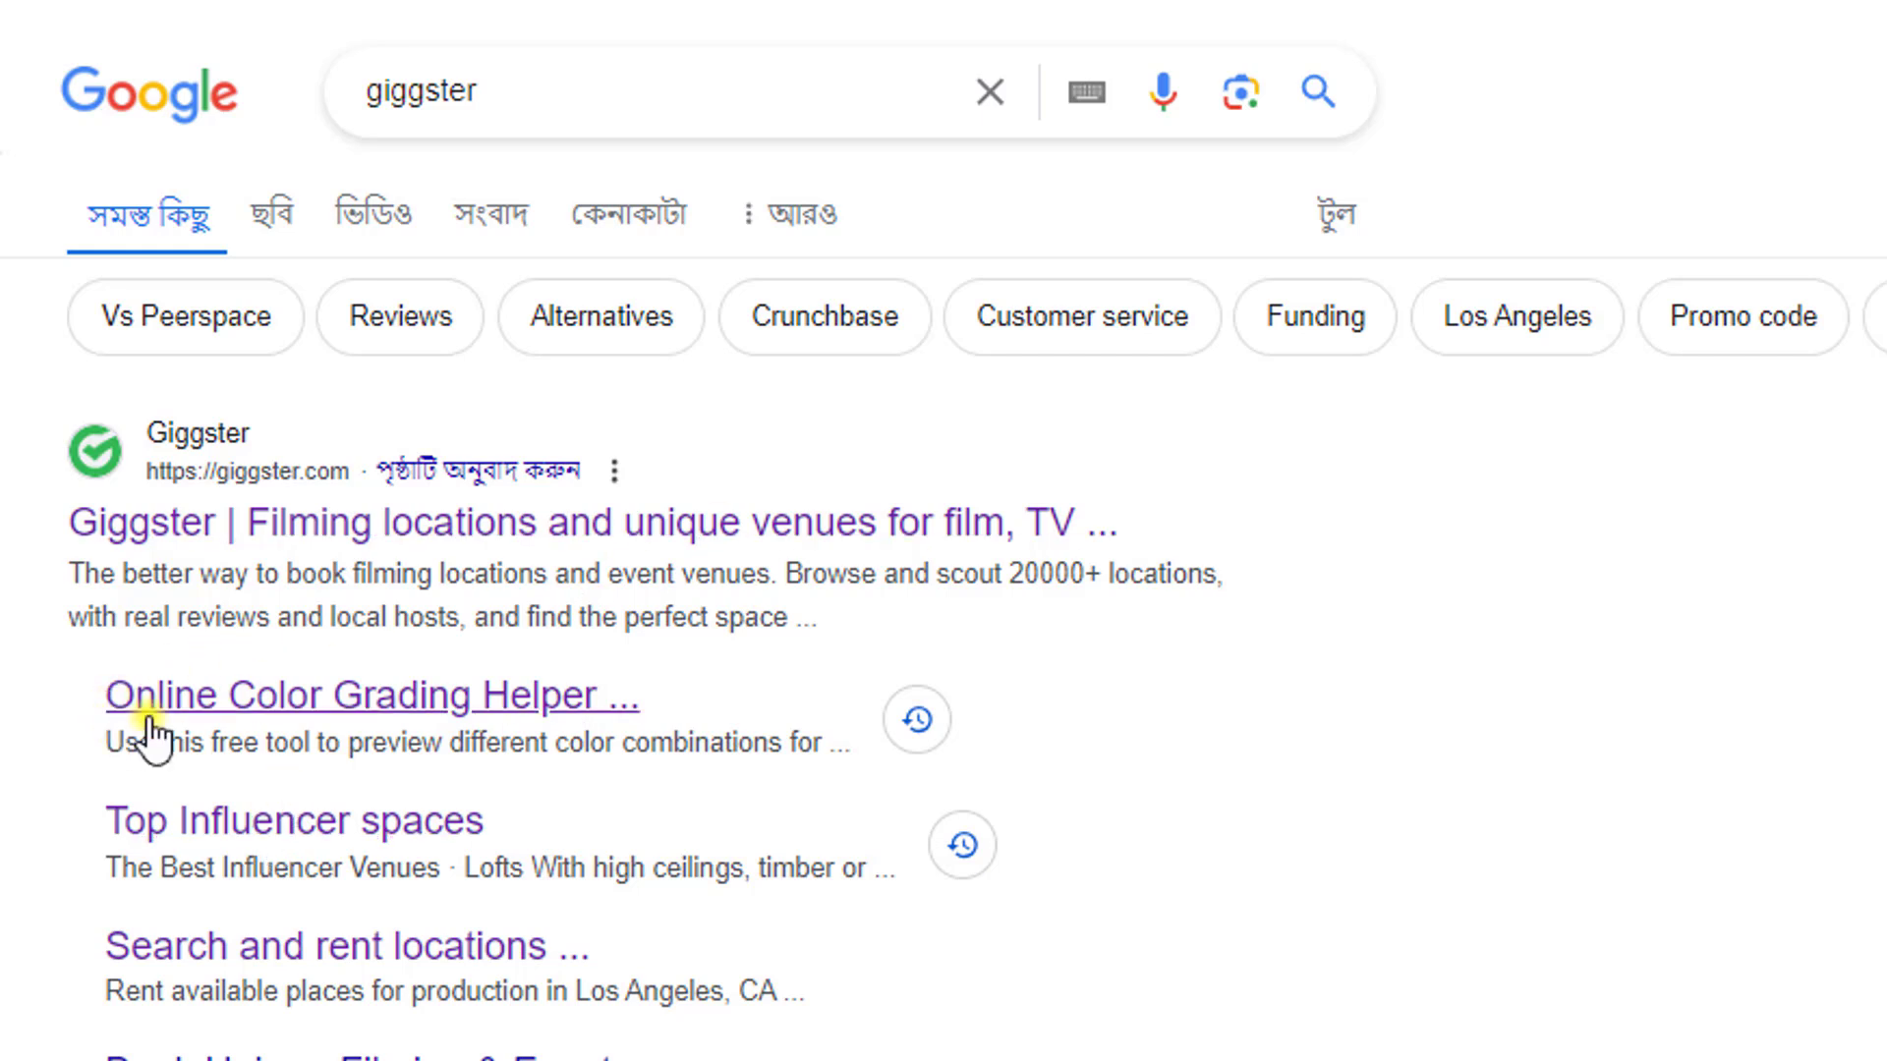
click(458, 696)
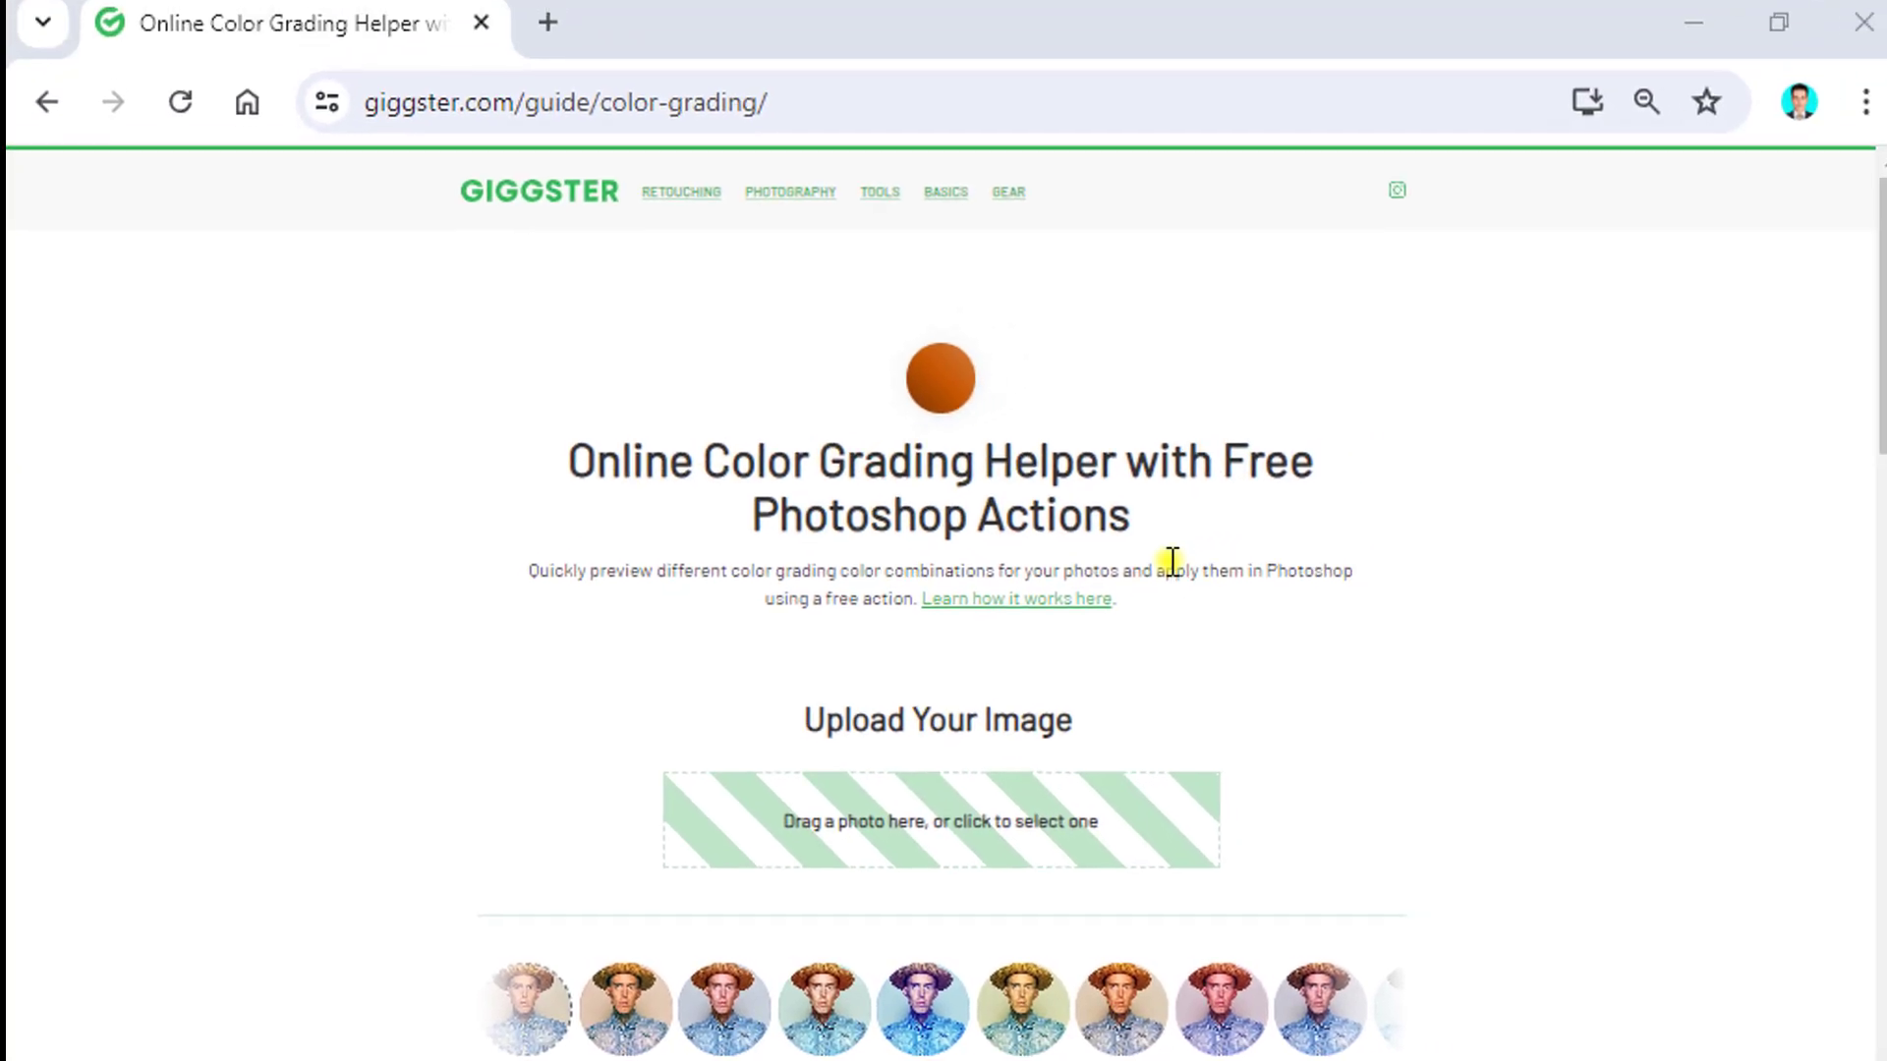
Enlarge the page and try the warm and cool greenish presets on the sample portrait.
scroll(1253, 385, down, 5)
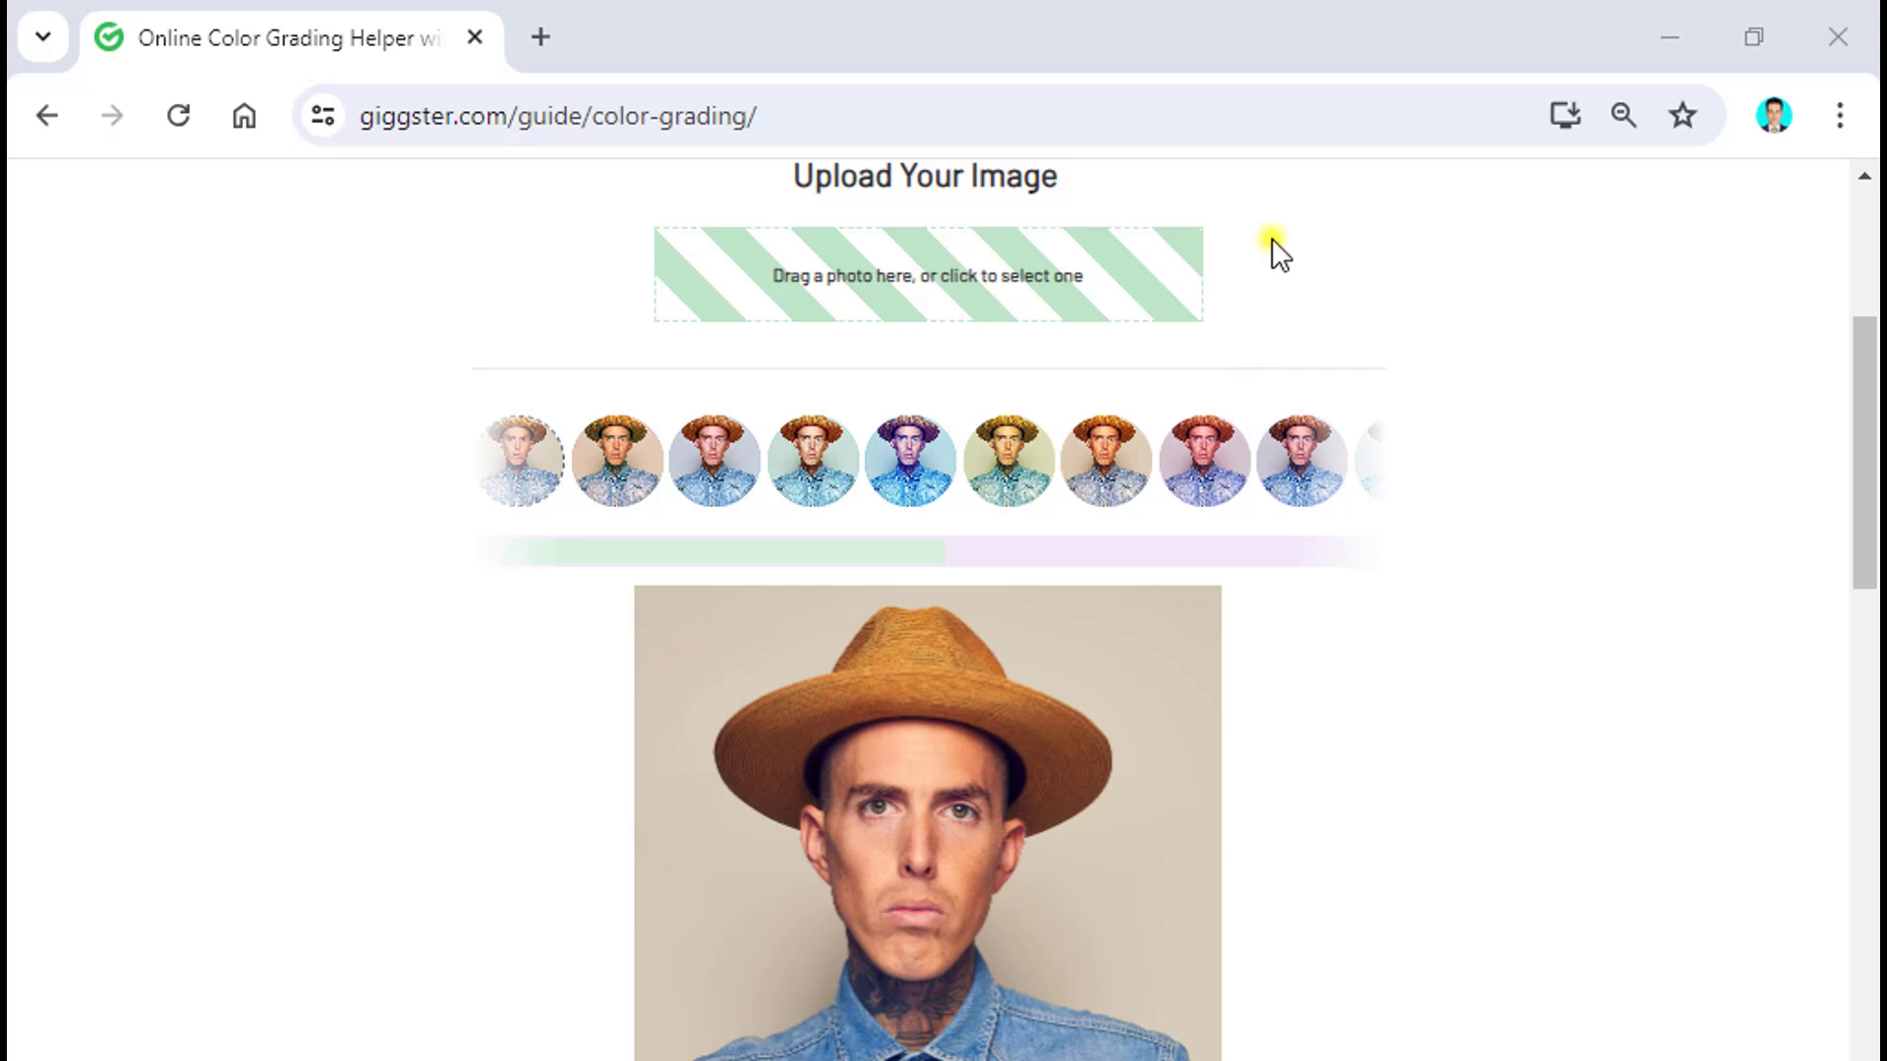
scroll(977, 554, down, 3)
scroll(814, 487, up, 2)
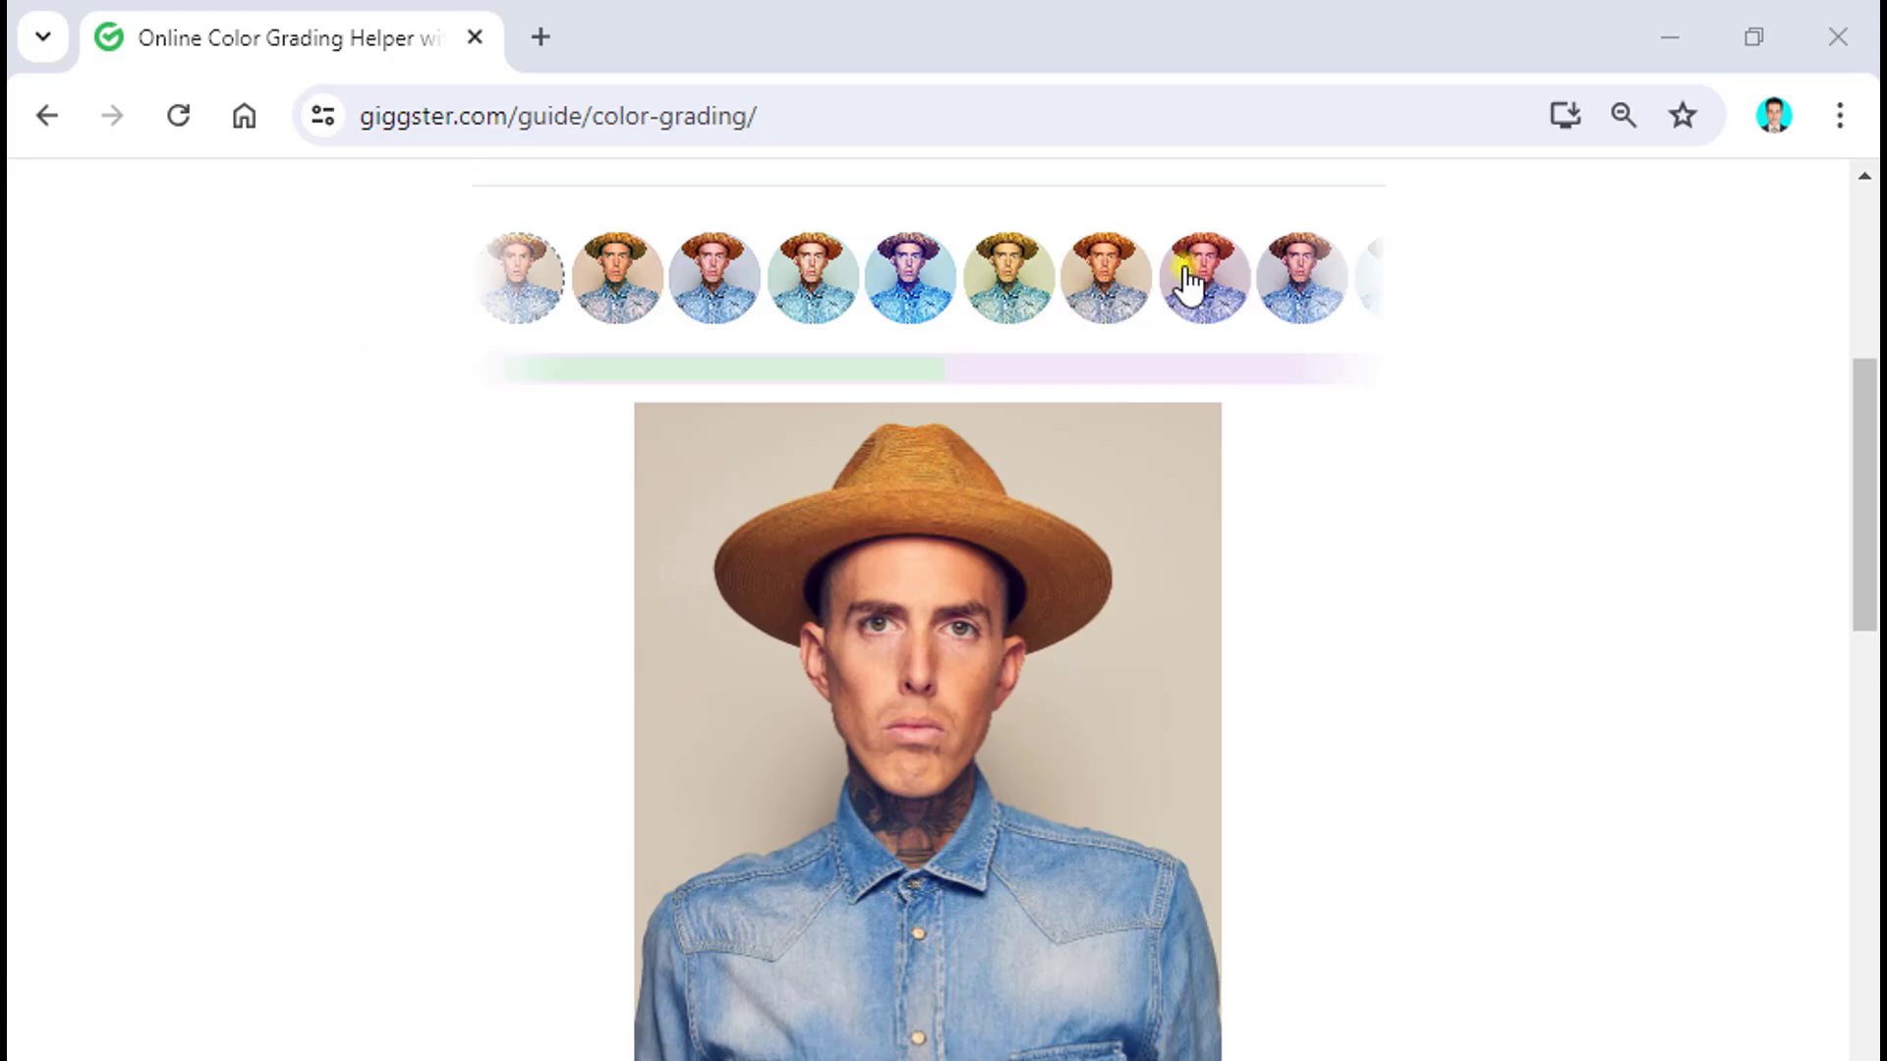
key(ctrl+plus)
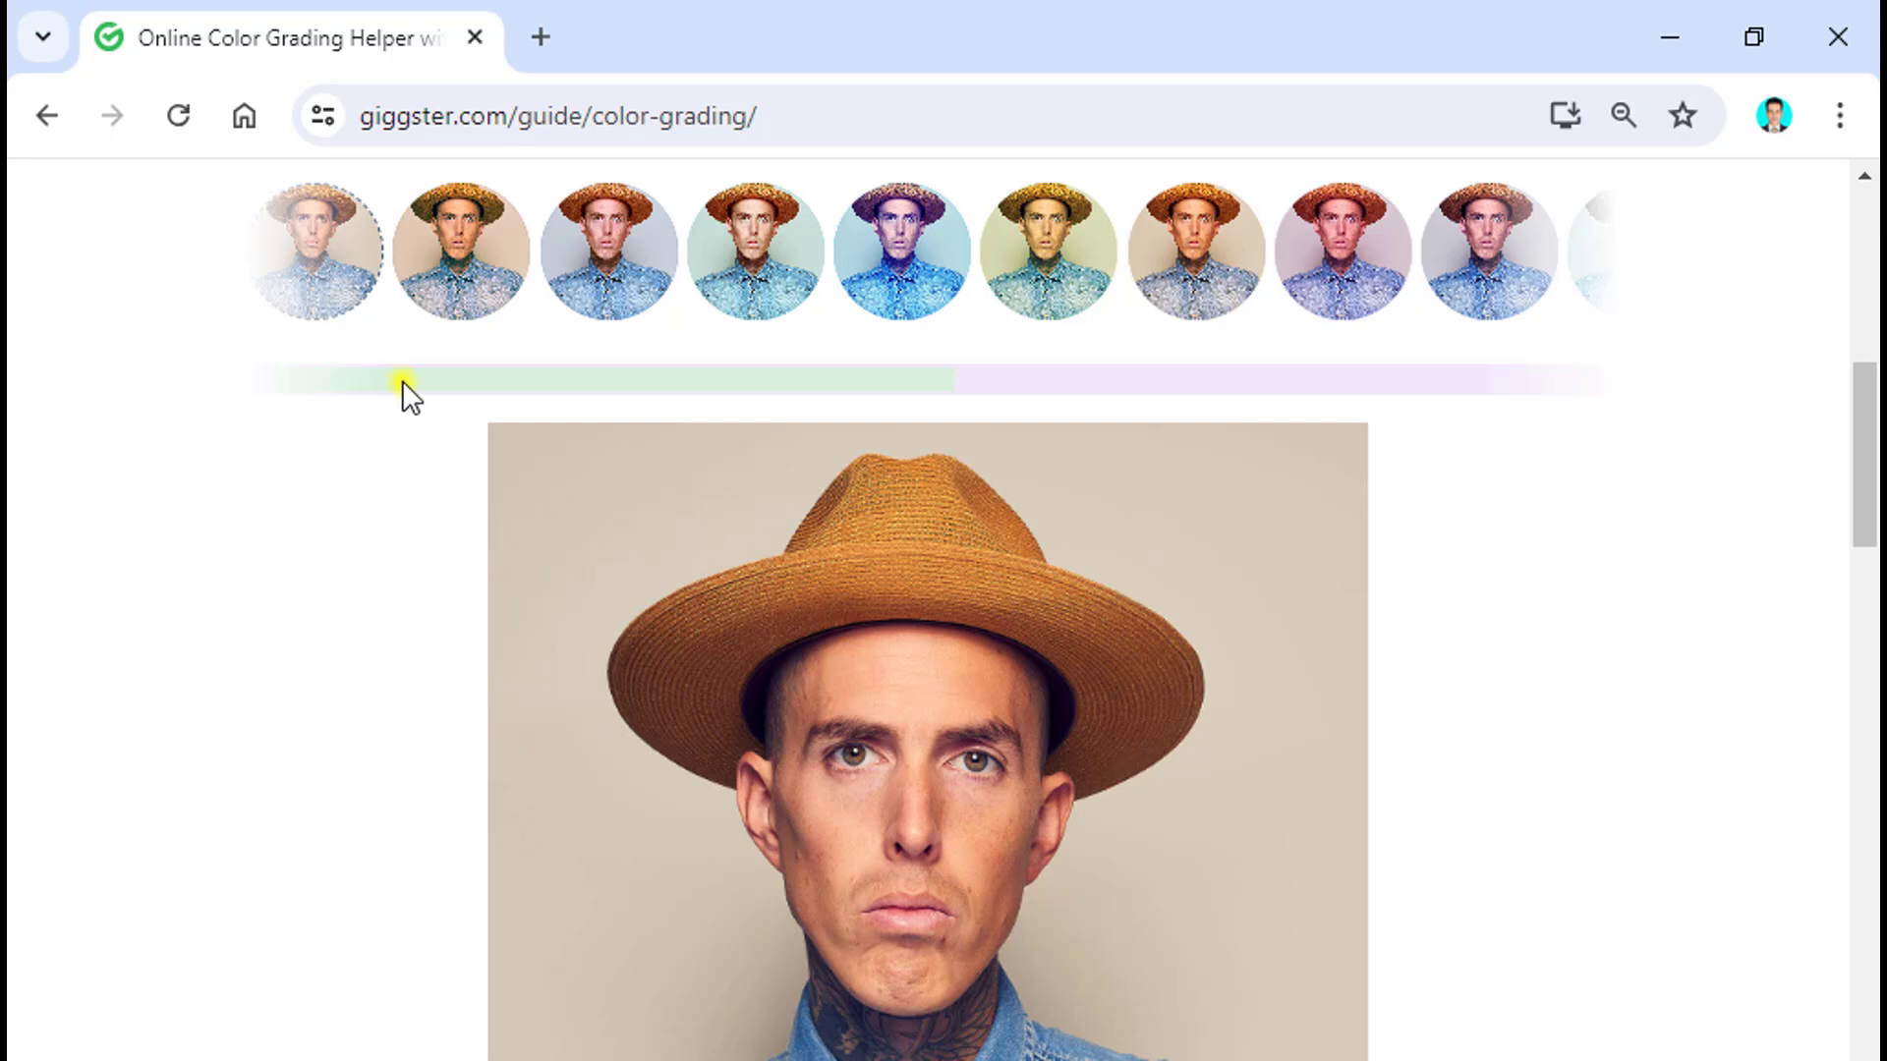
drag(402, 380, 1277, 409)
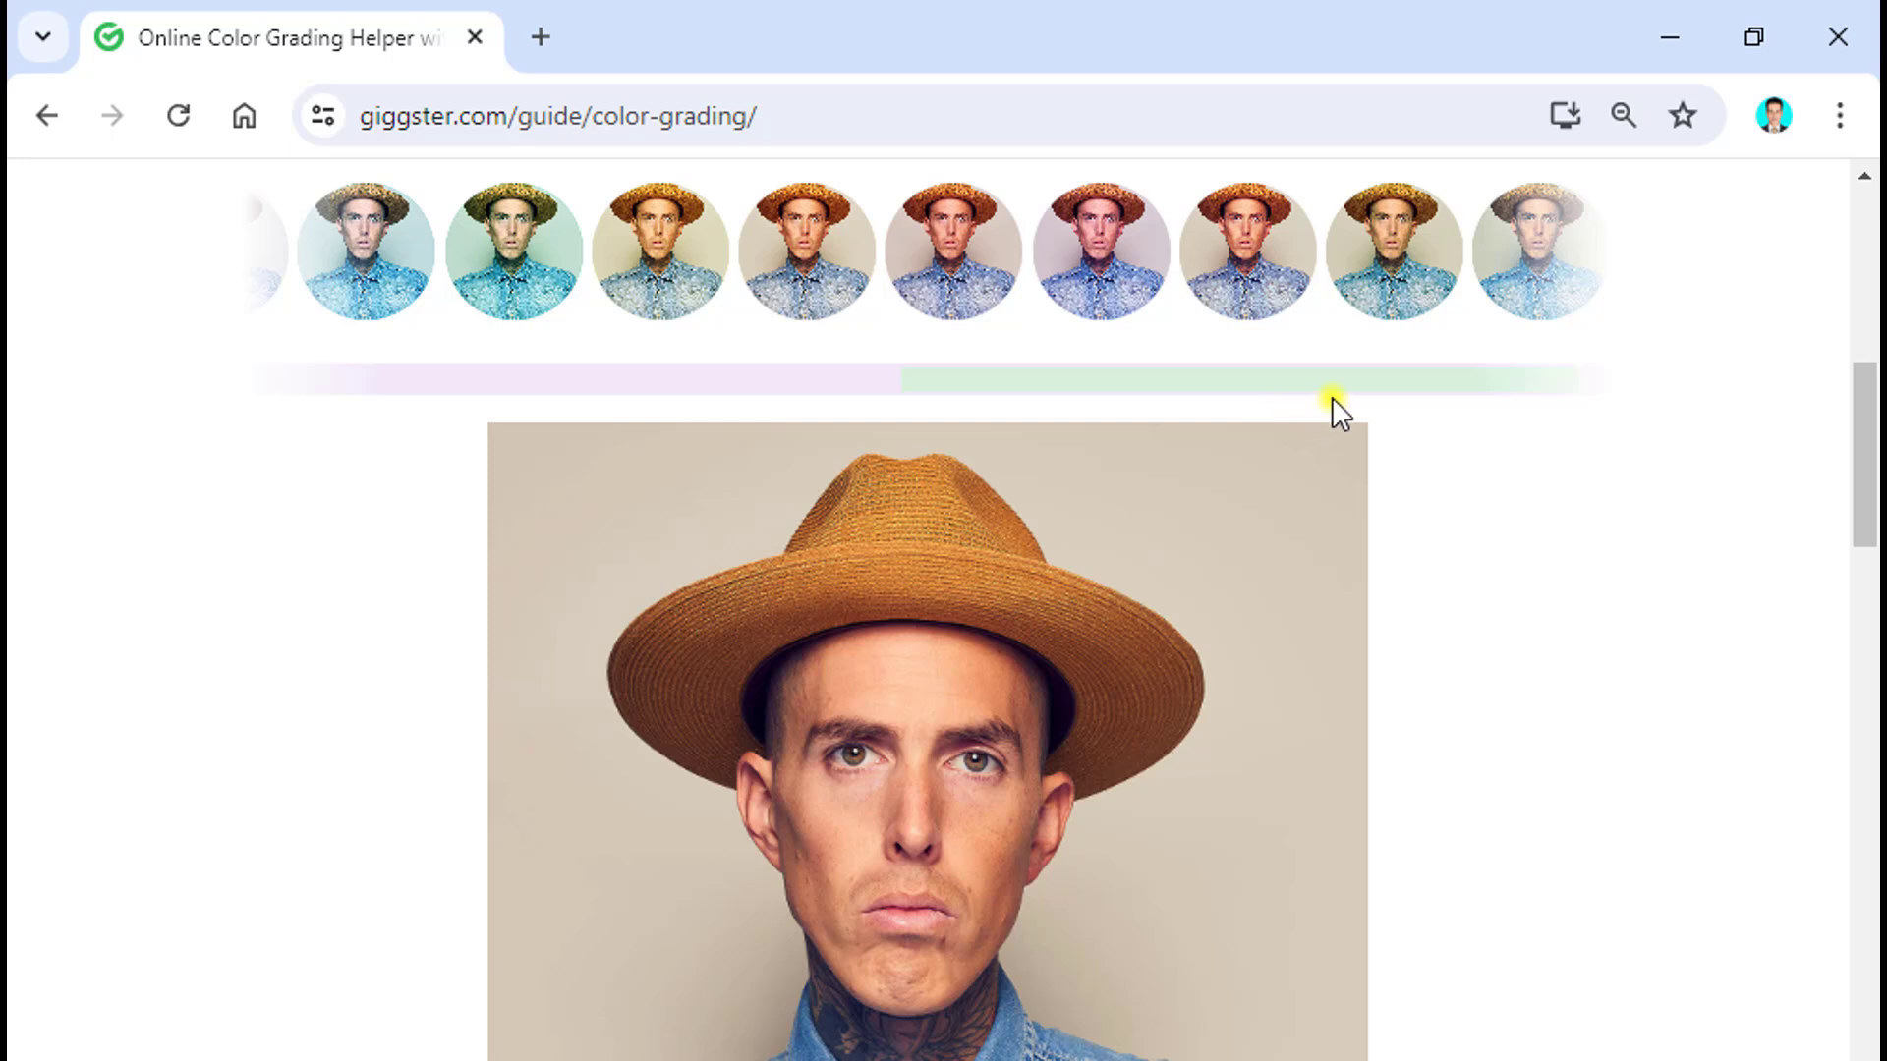
click(438, 277)
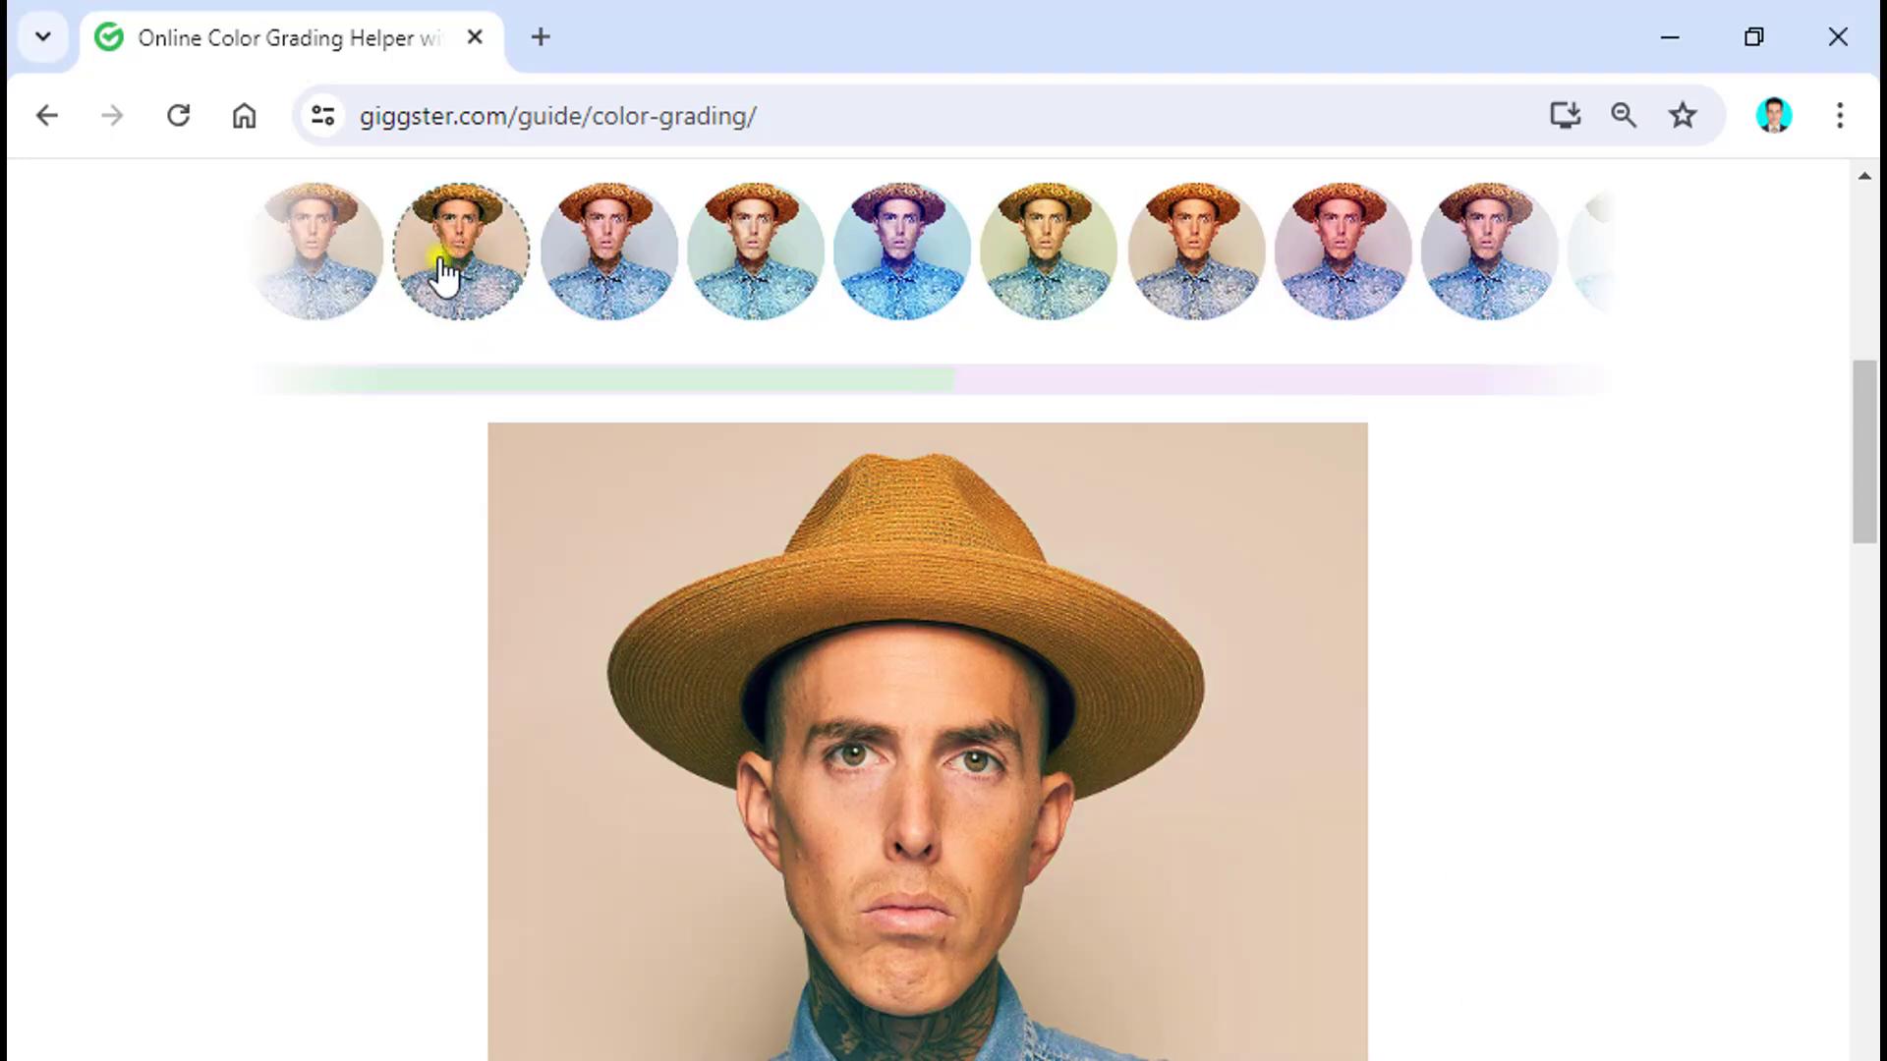
click(599, 273)
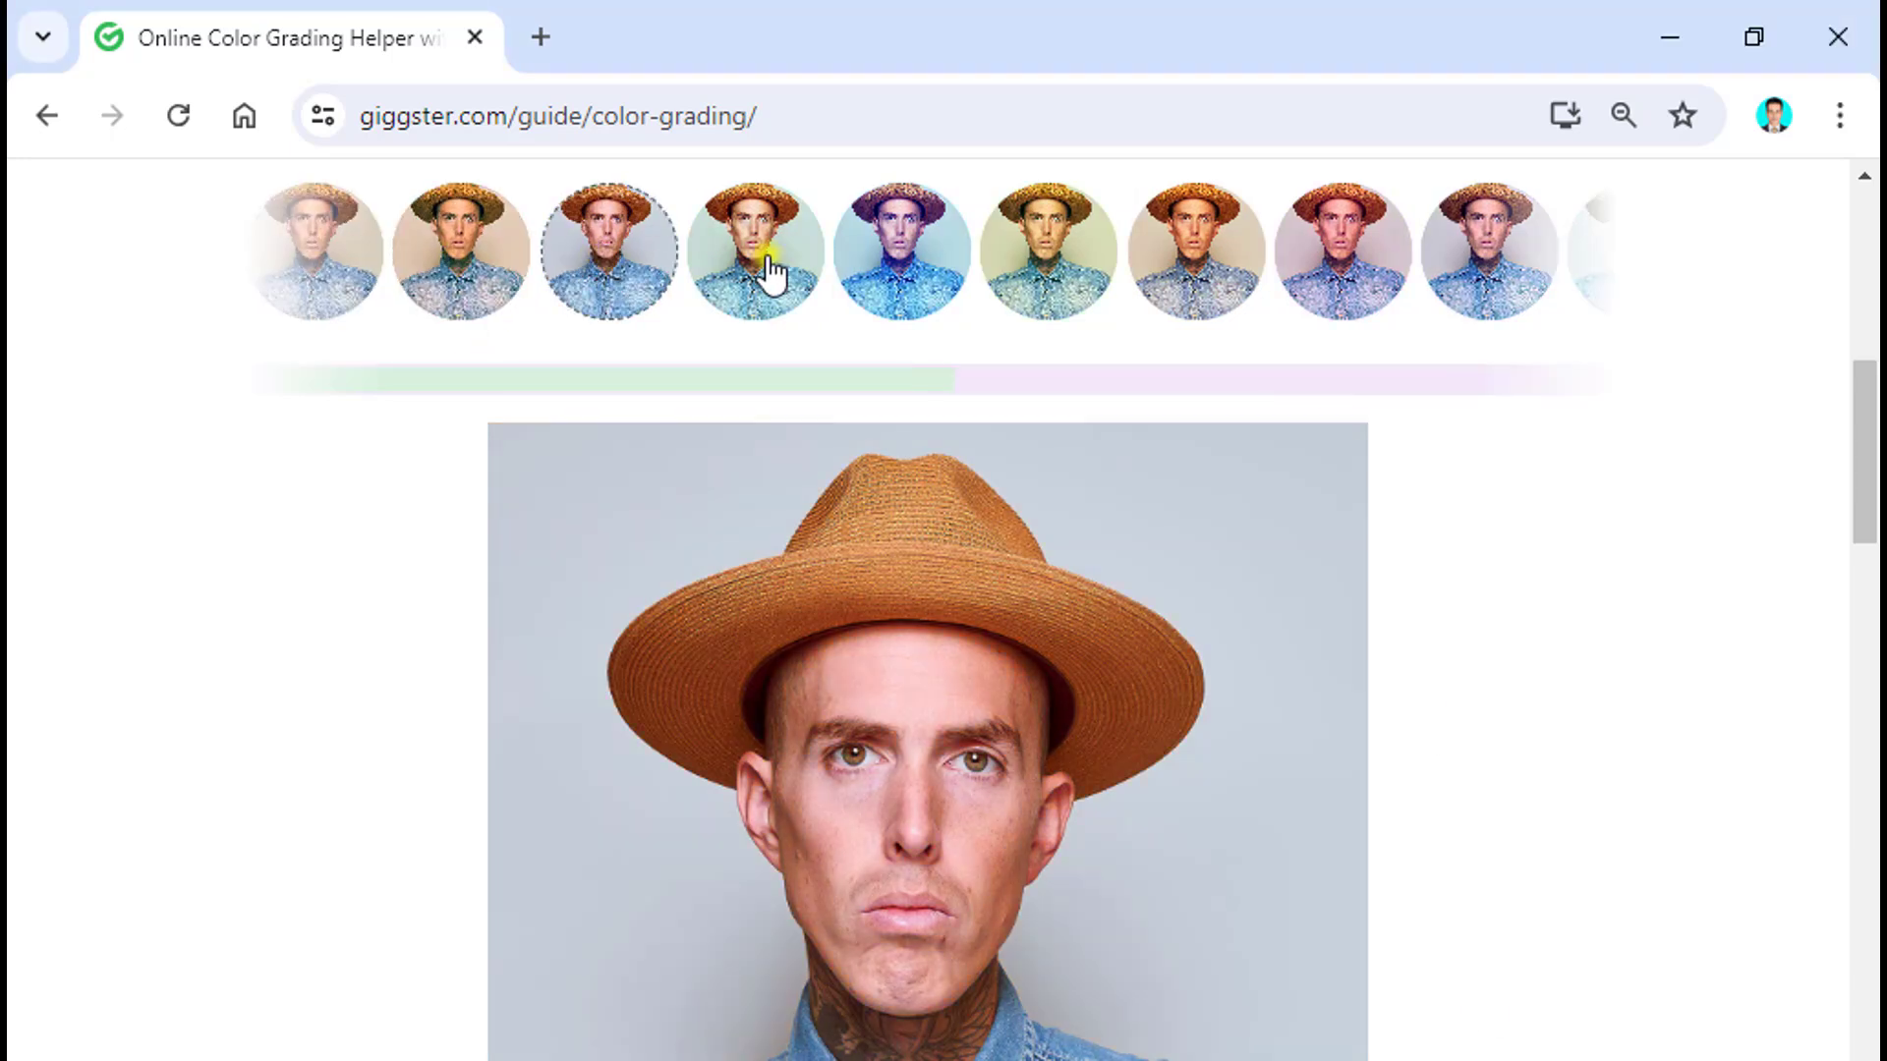
click(771, 270)
Cycle through the remaining presets, including lavender-grey and beige, ending on the cyan-blue grade.
click(905, 256)
click(1049, 258)
click(1179, 261)
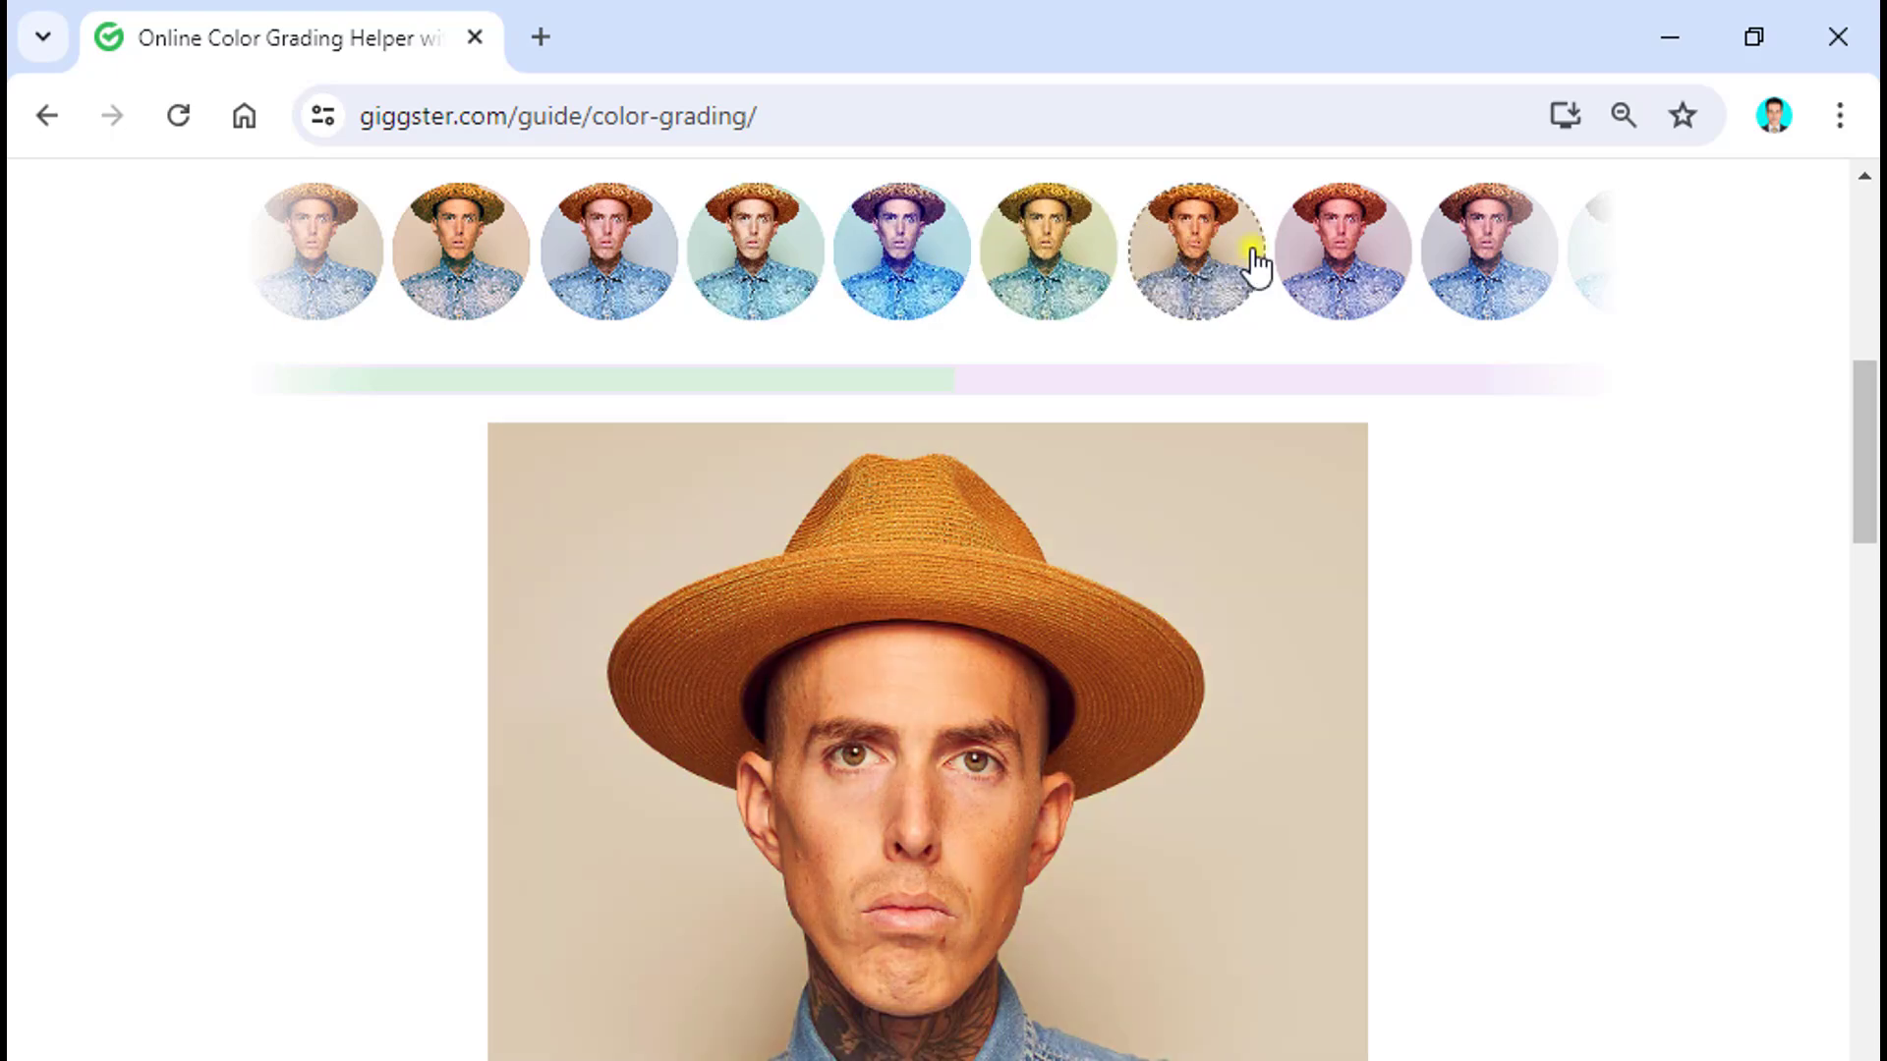
click(1282, 263)
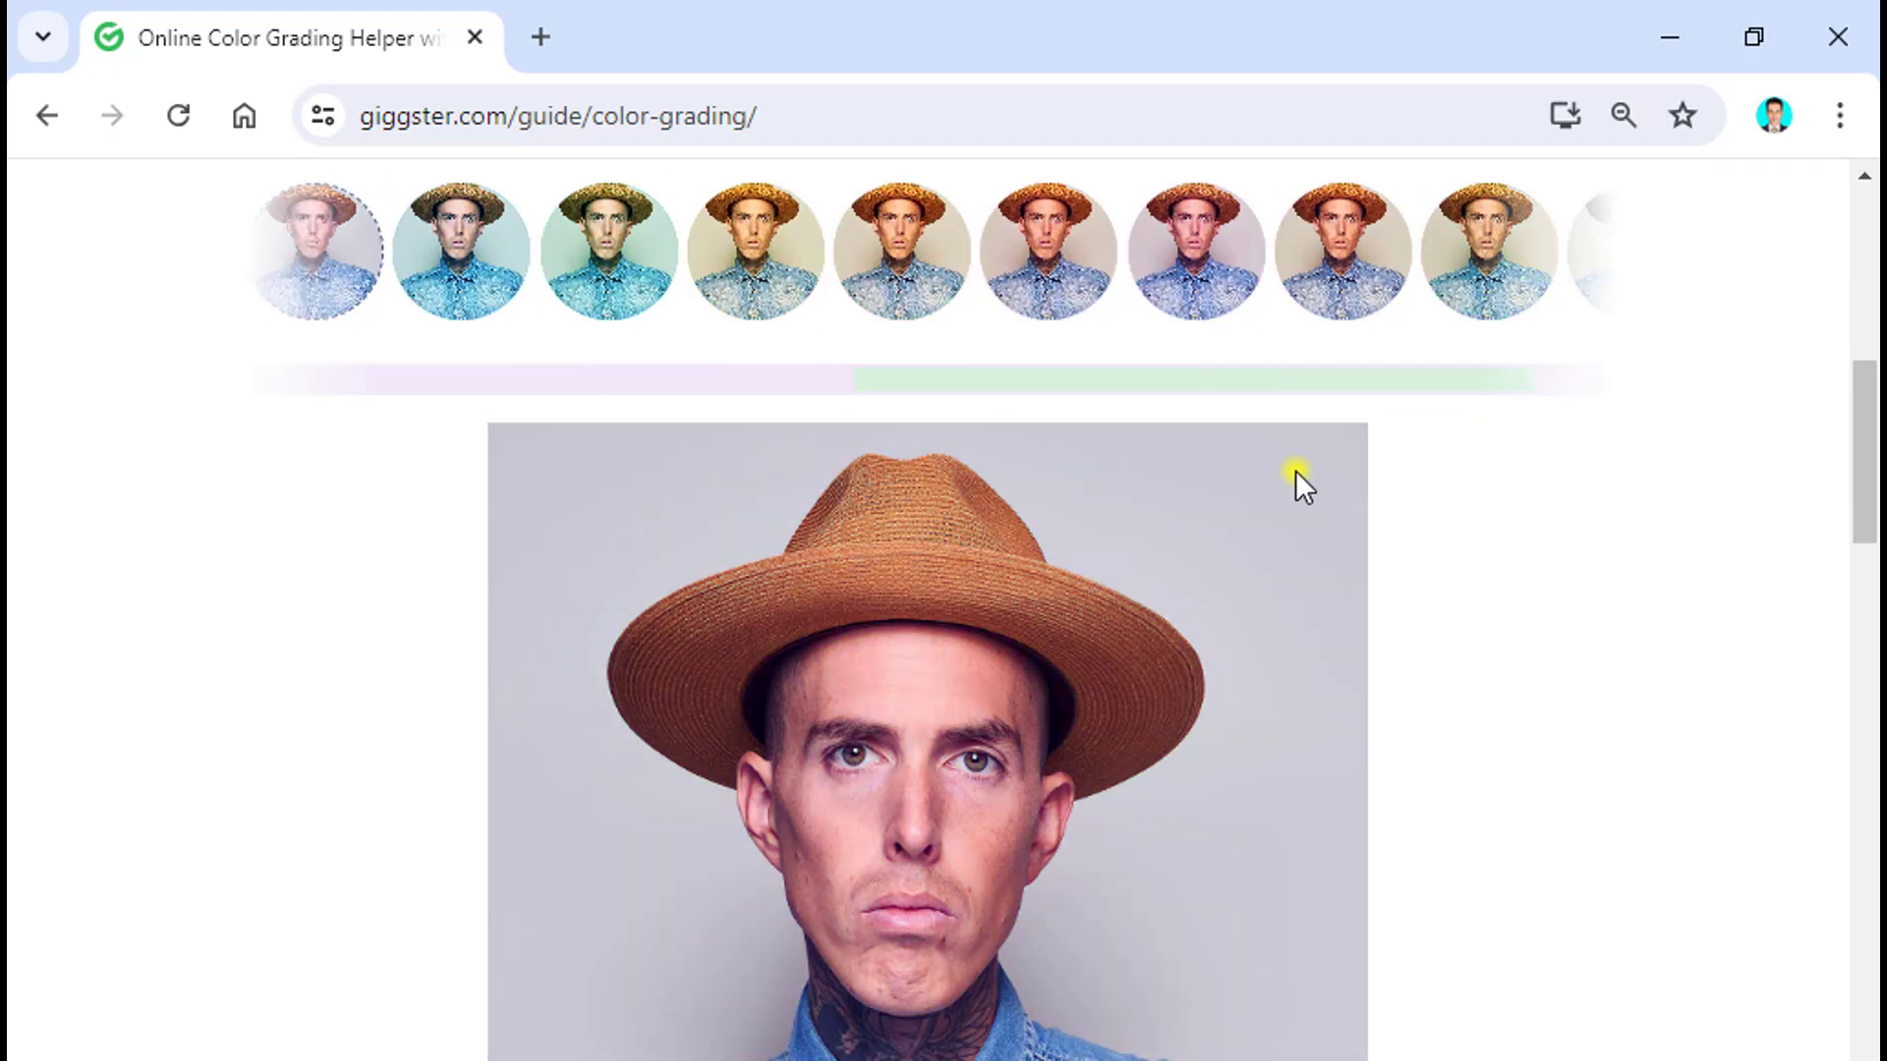
click(934, 251)
click(781, 251)
click(662, 253)
click(514, 246)
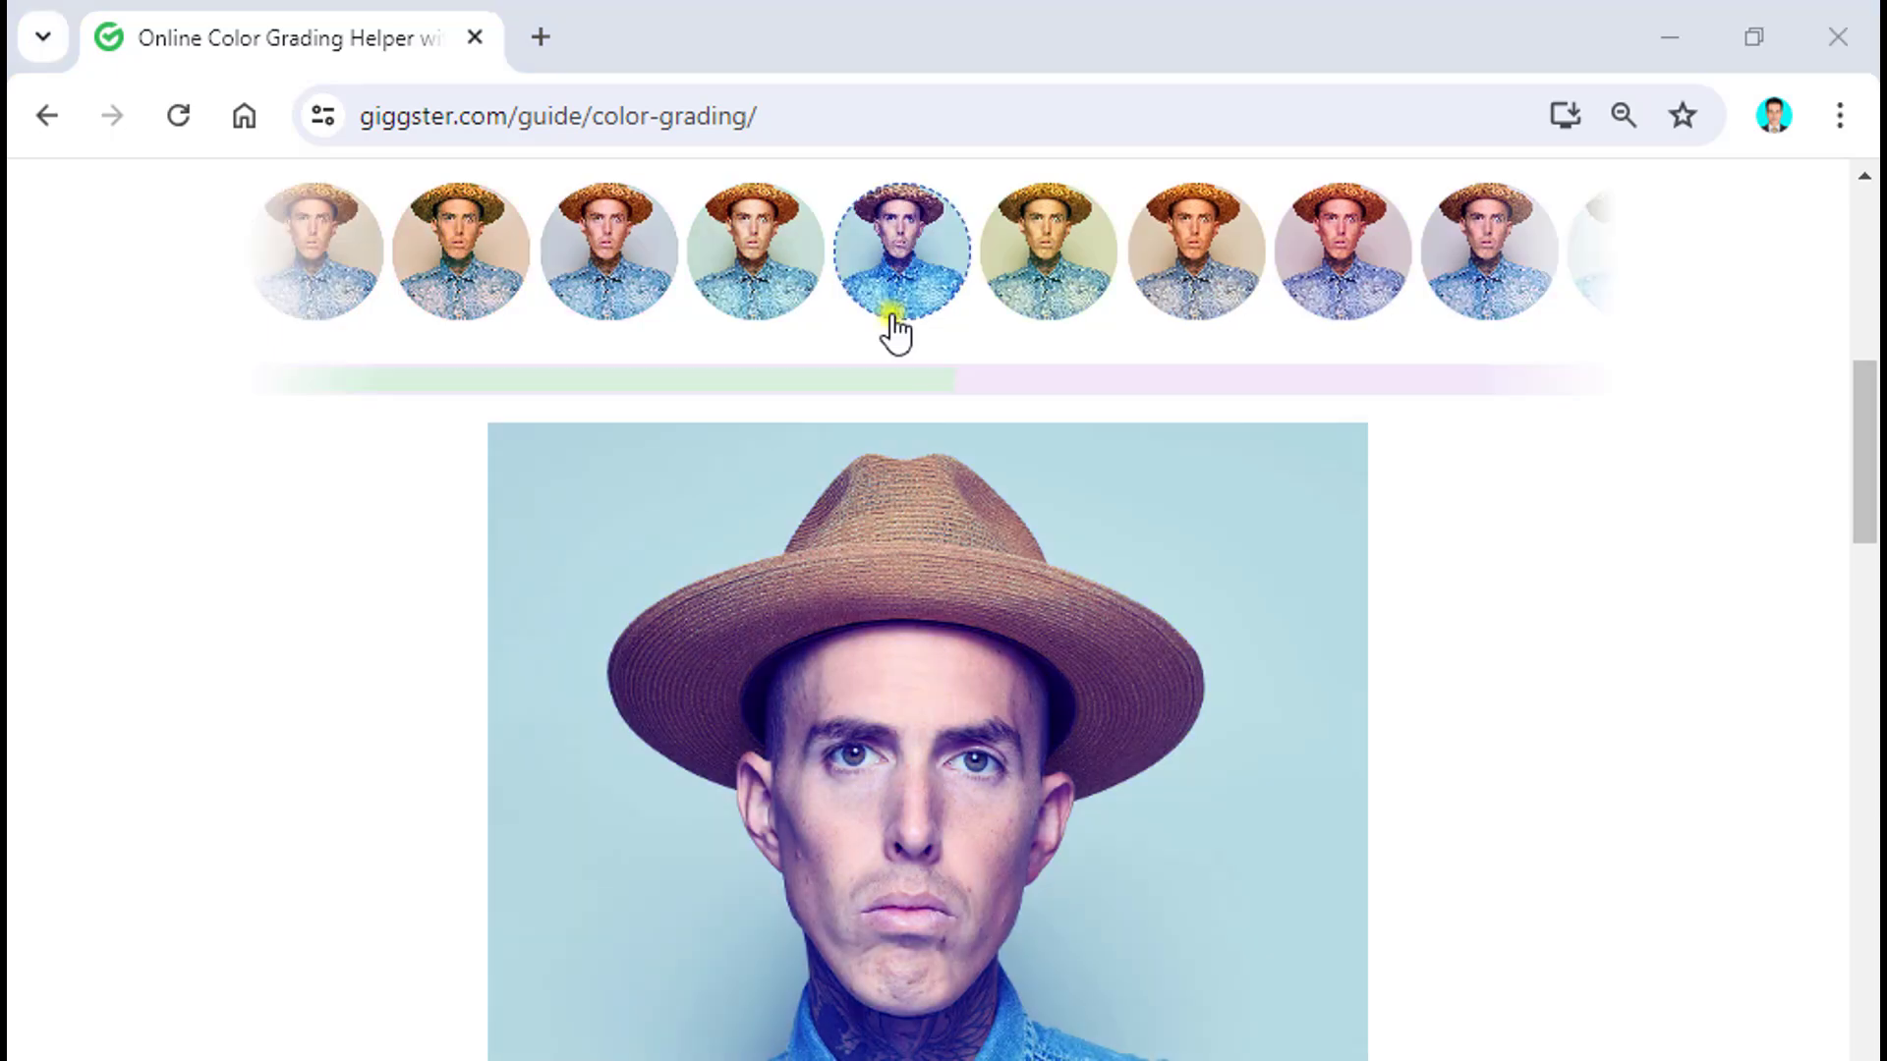
scroll(893, 329, up, 5)
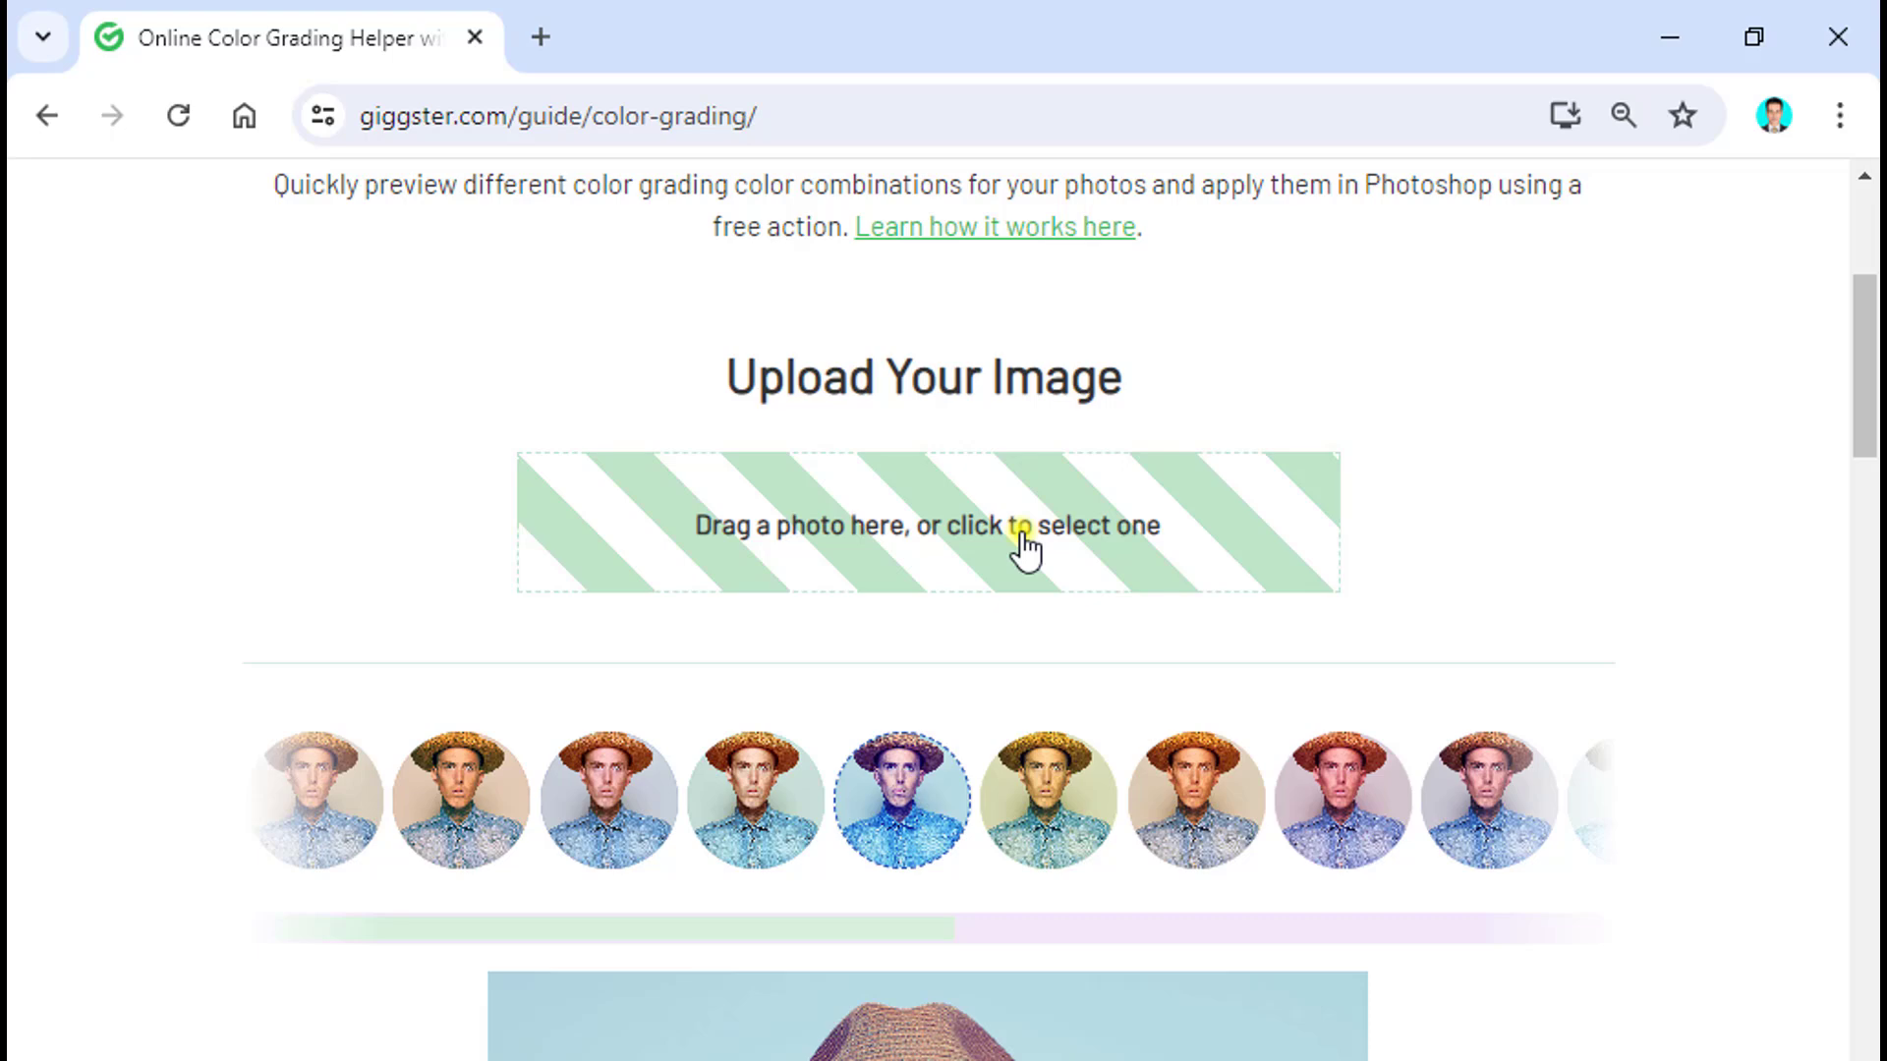
Upload pexels-ceng-ismail-5703556.jpg into the grading tool.
click(1021, 536)
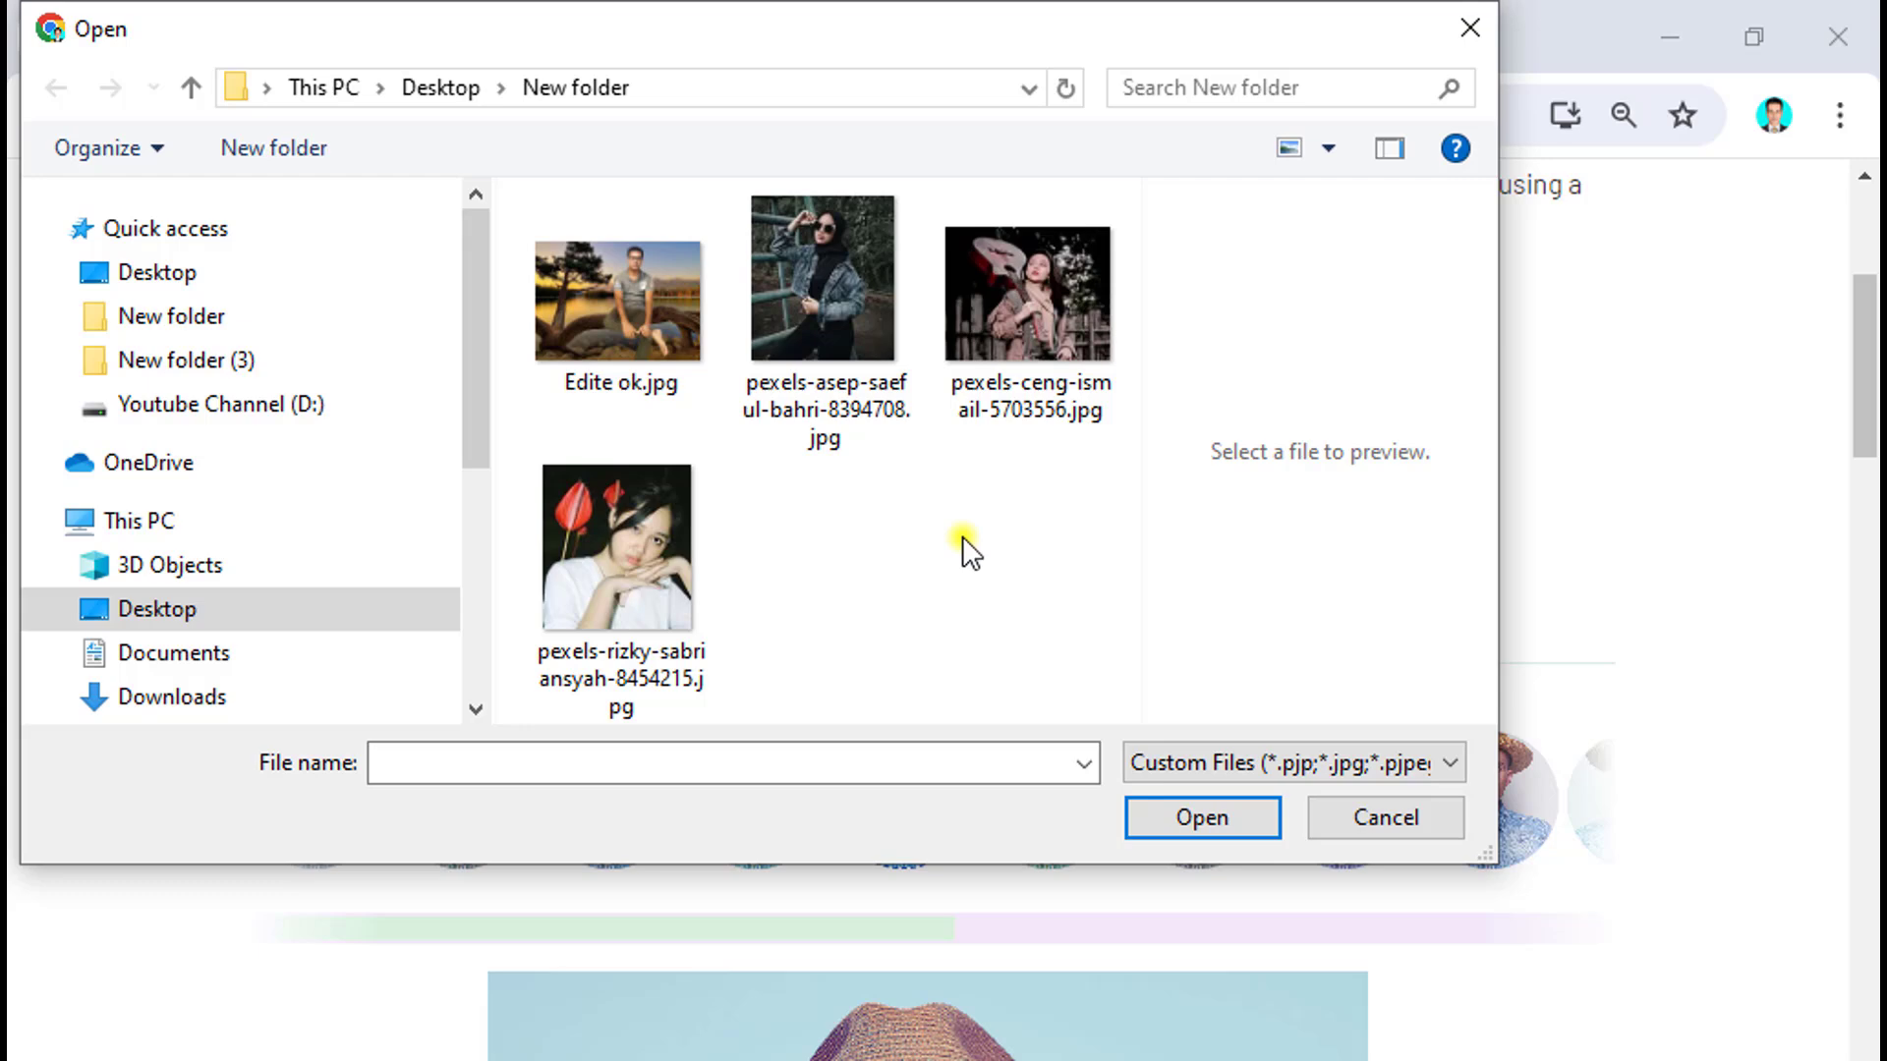
click(1011, 297)
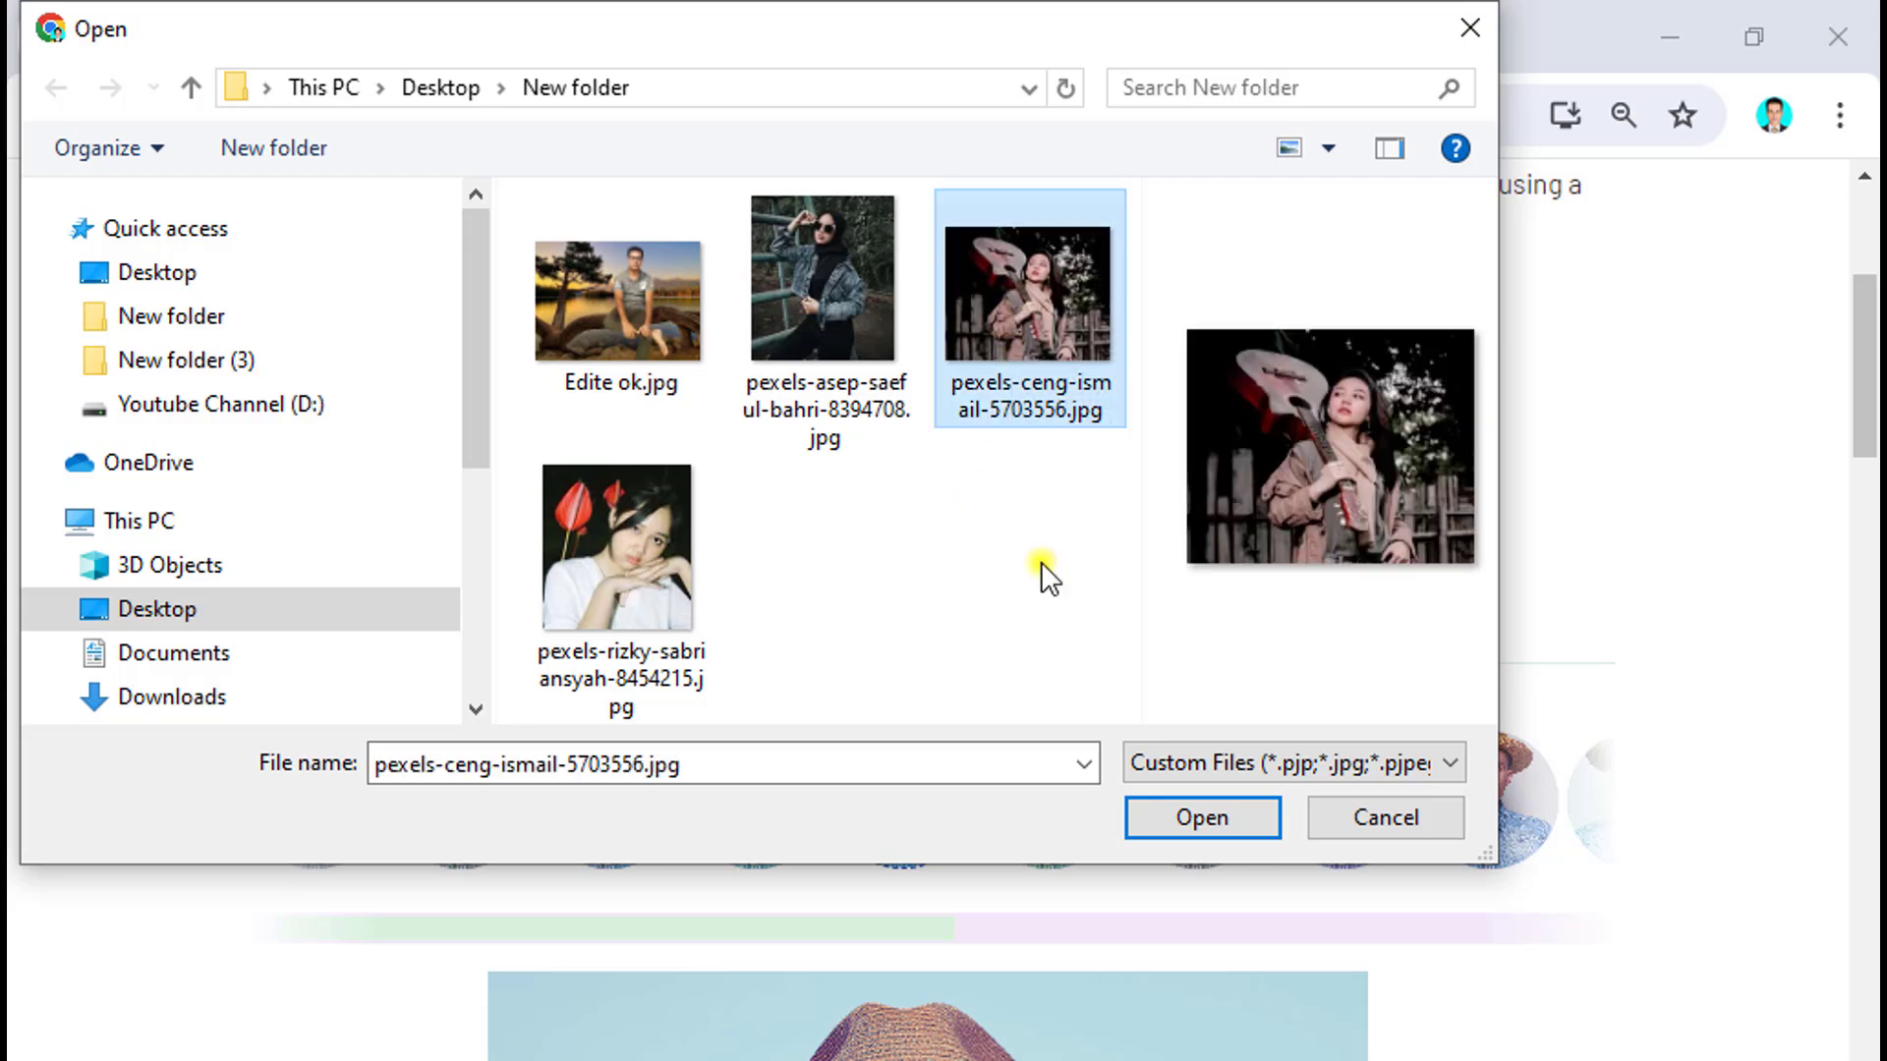
click(1201, 817)
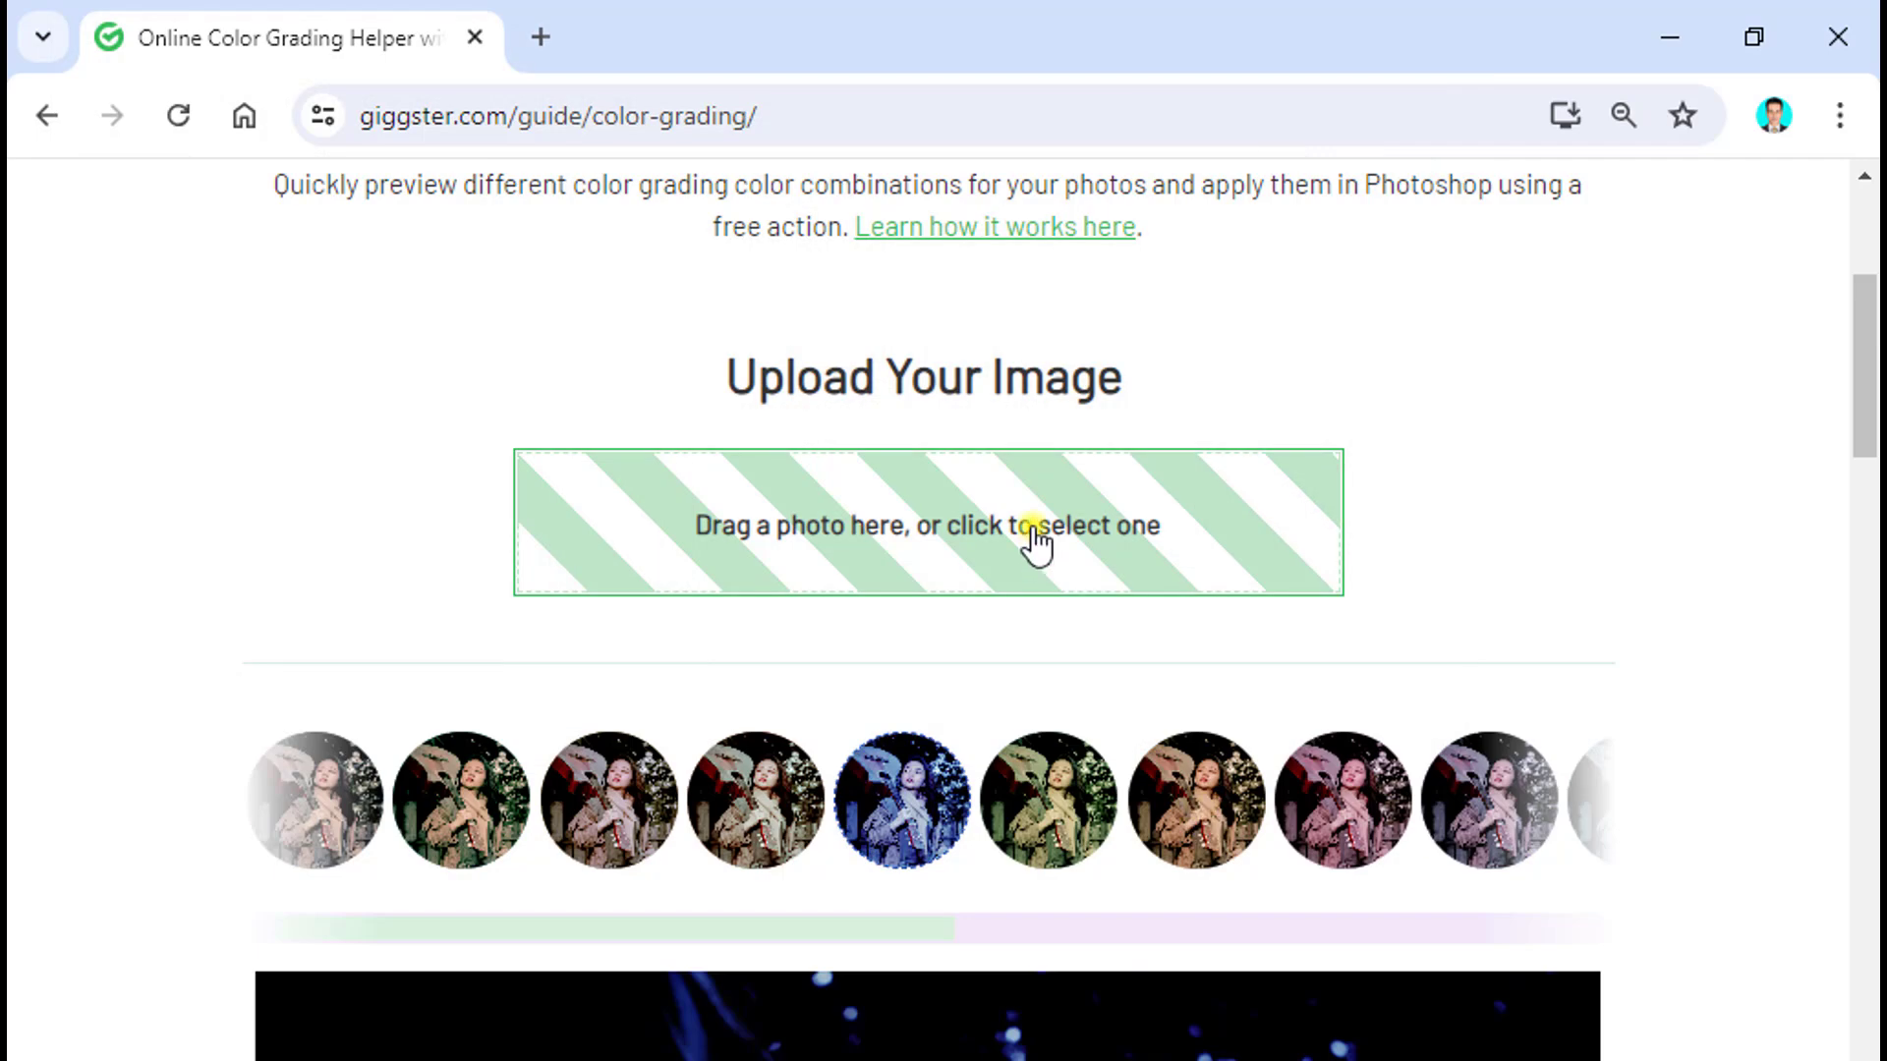
Preview warm, green, blue and seventh-preset grades on the guitar photo.
scroll(1032, 540, down, 5)
key(ctrl+minus)
key(ctrl+minus)
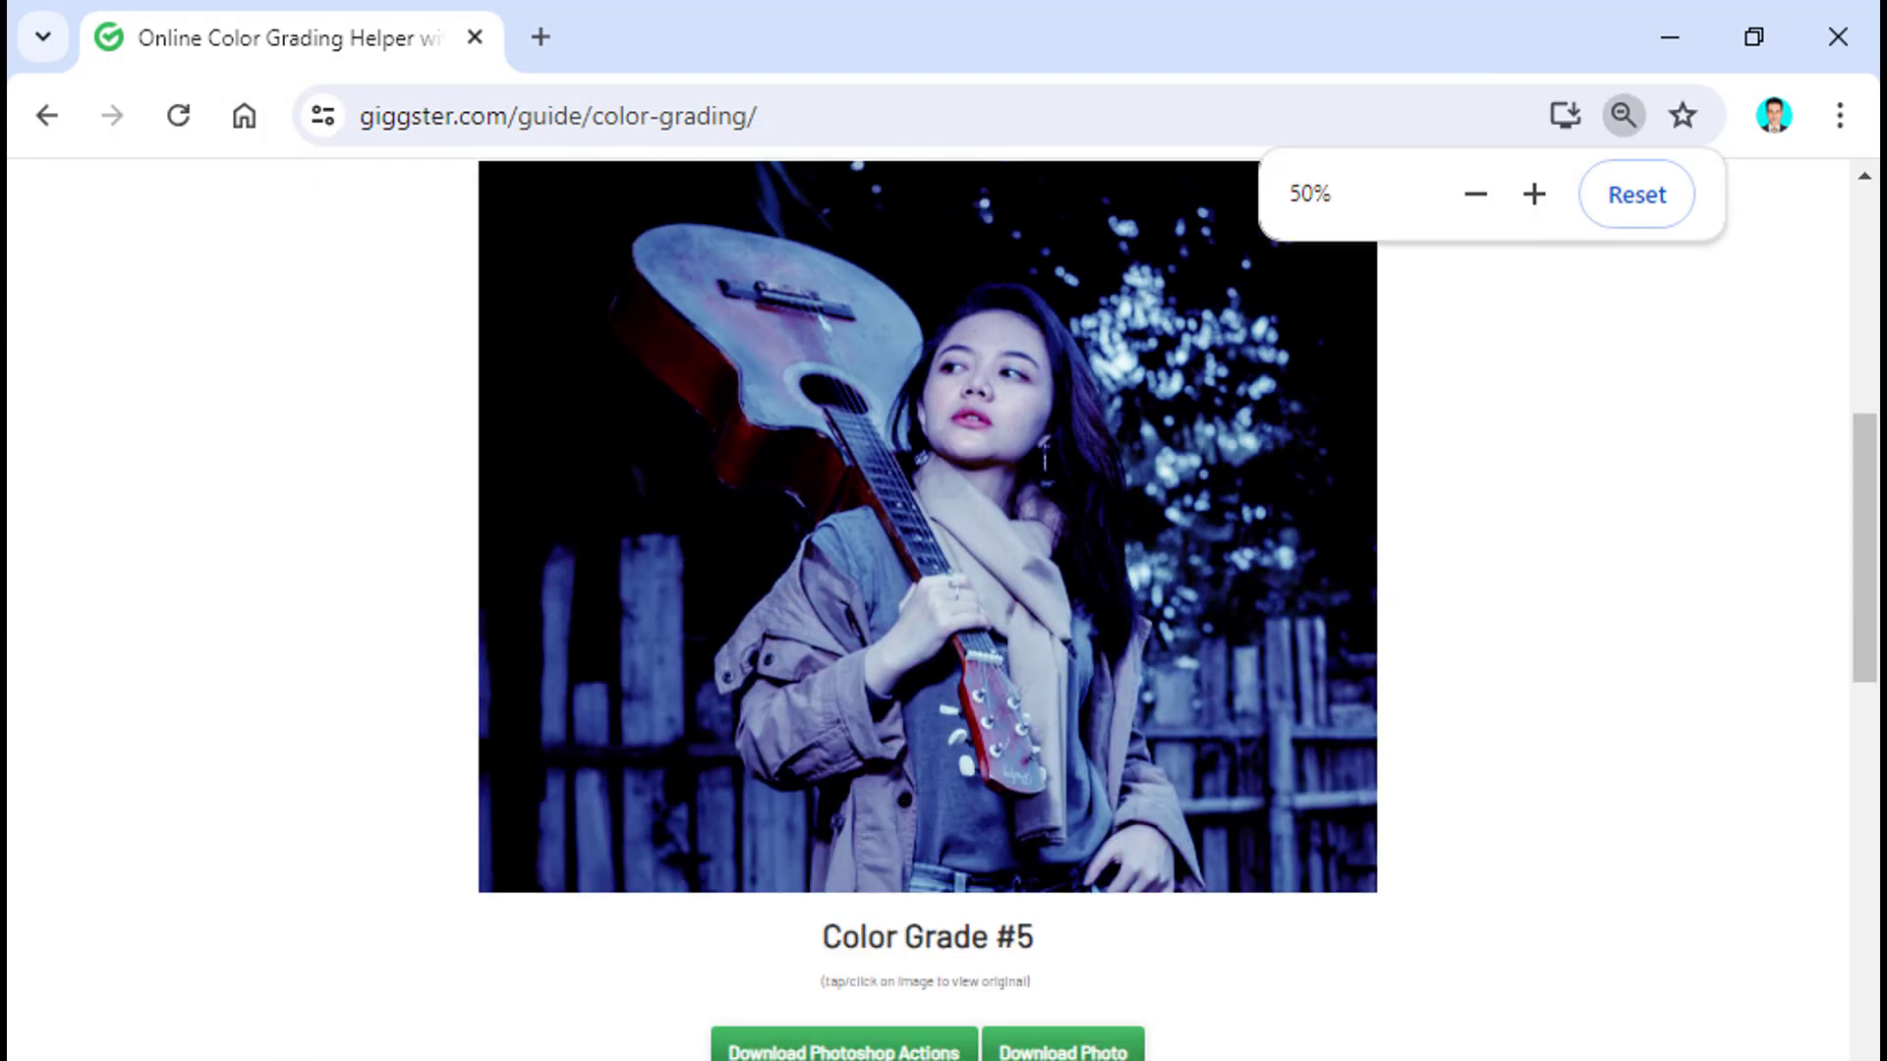
click(516, 214)
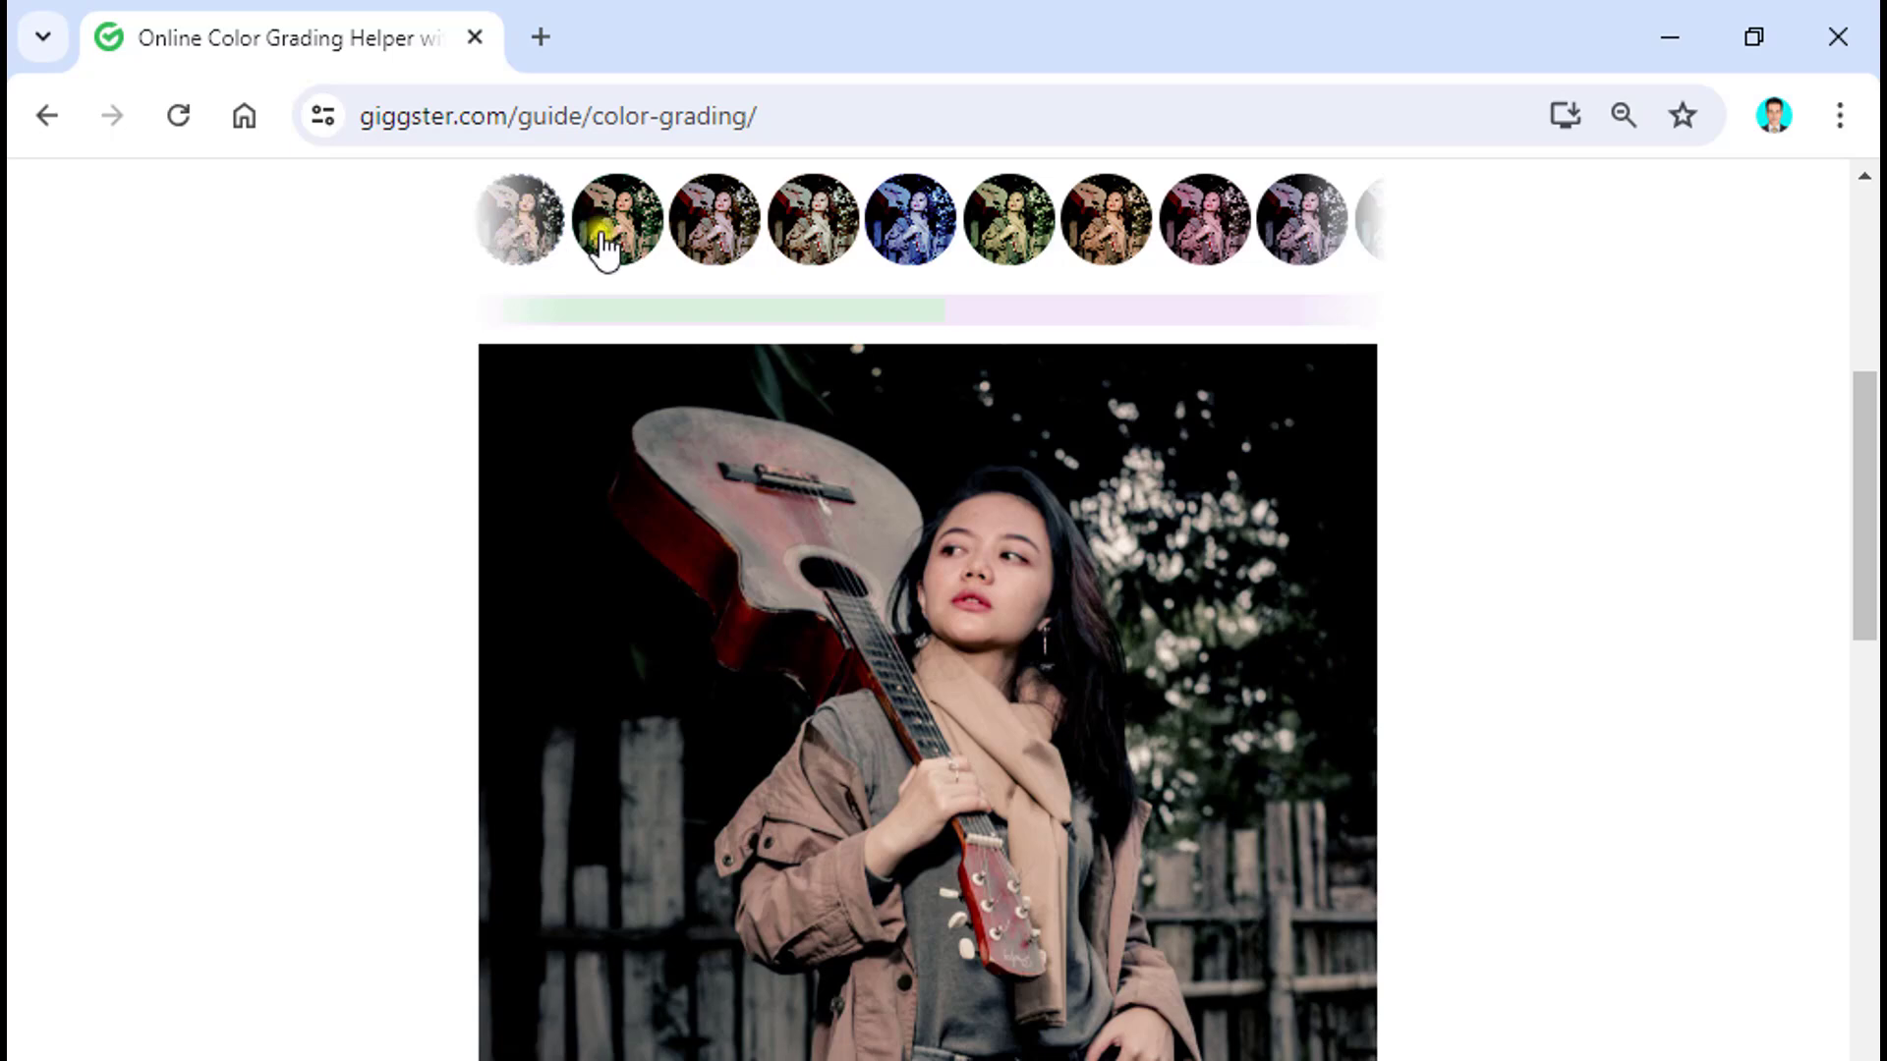
click(716, 232)
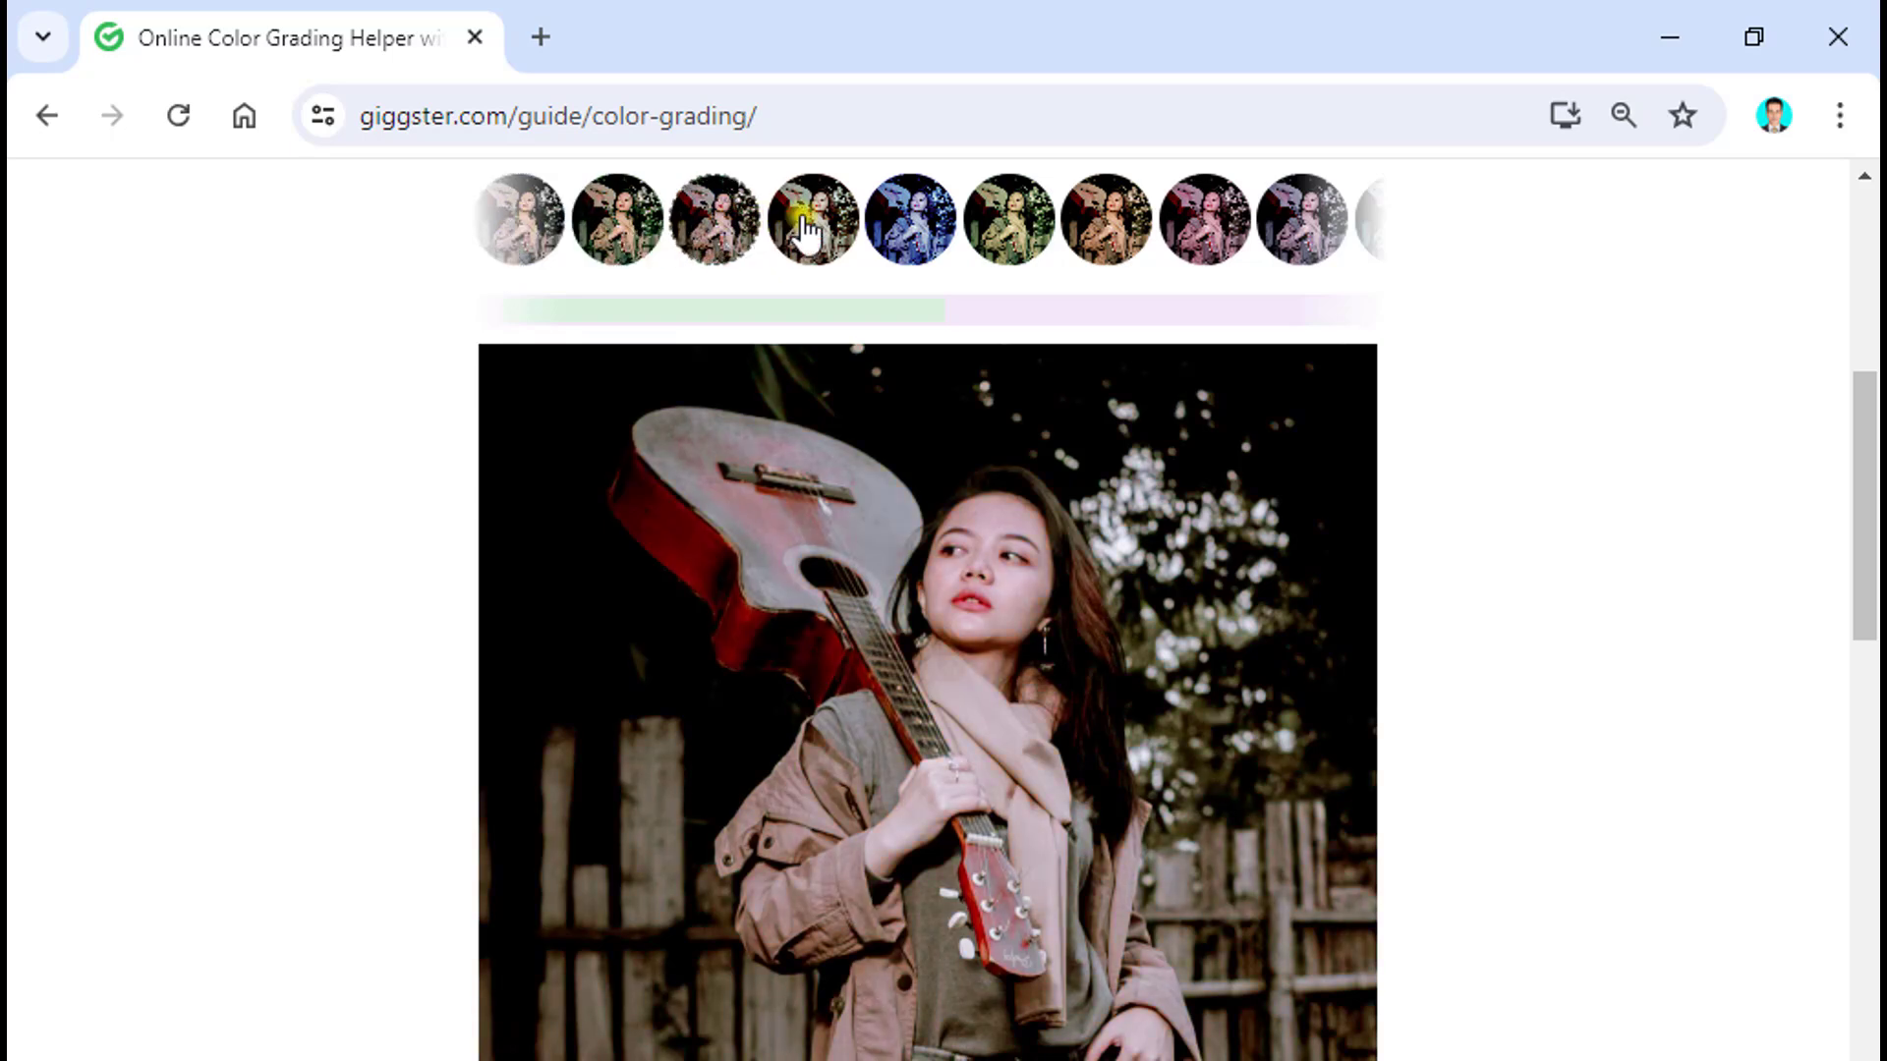
click(975, 241)
click(905, 218)
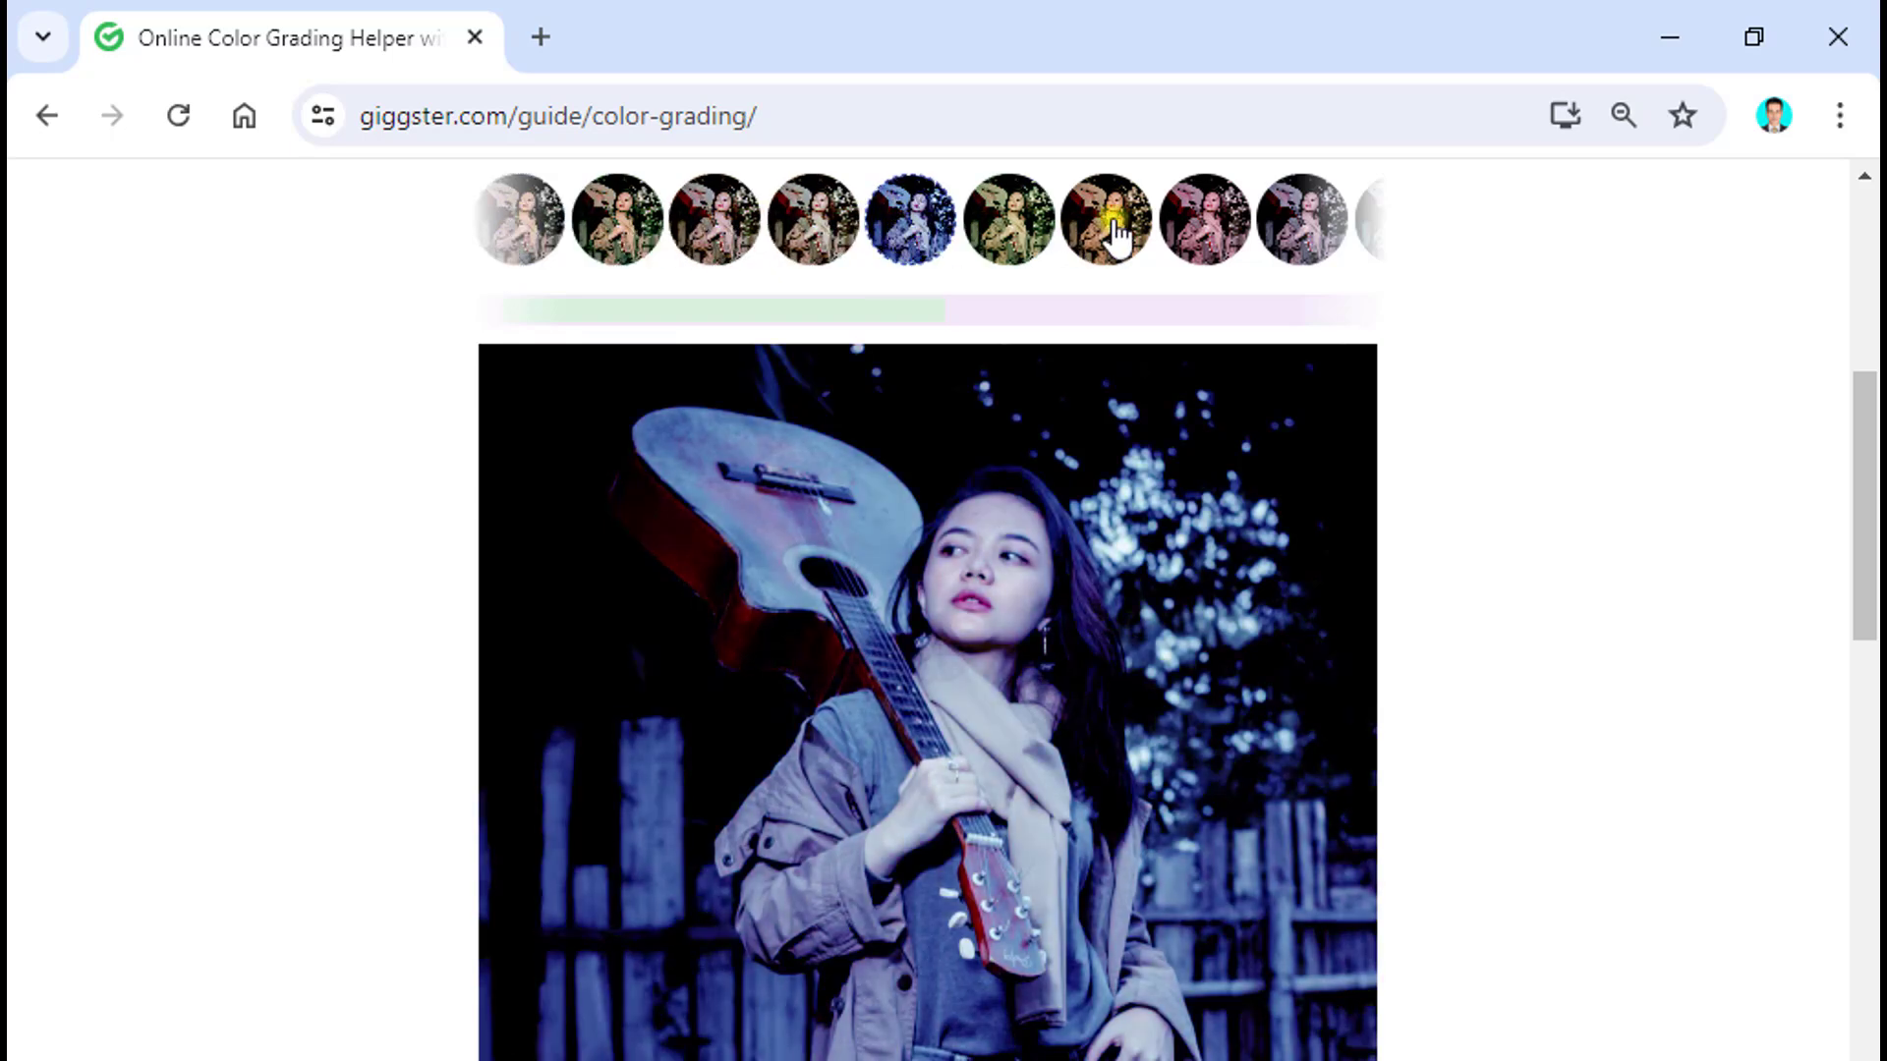
click(1111, 224)
Try the purple, warm and green grades, then return the photo to blue.
click(1218, 221)
click(1293, 221)
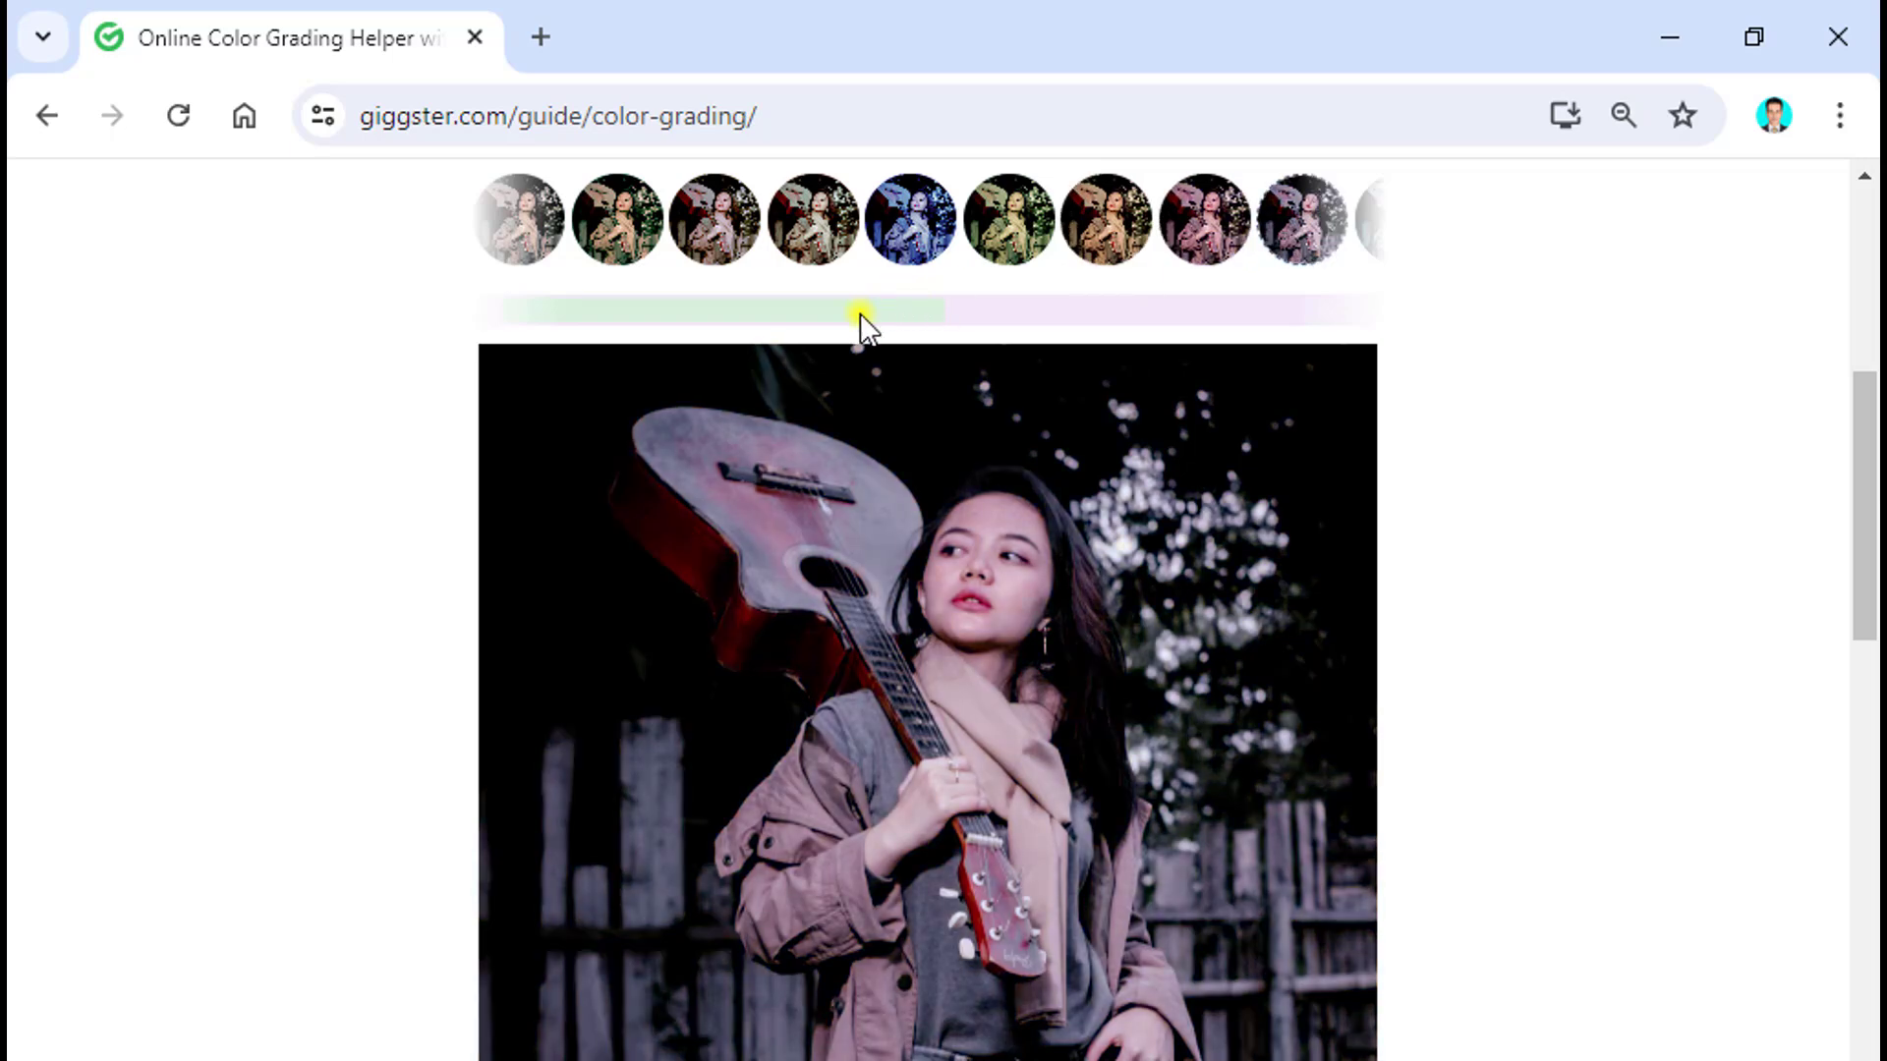
drag(858, 312, 1078, 324)
click(1037, 221)
click(1167, 221)
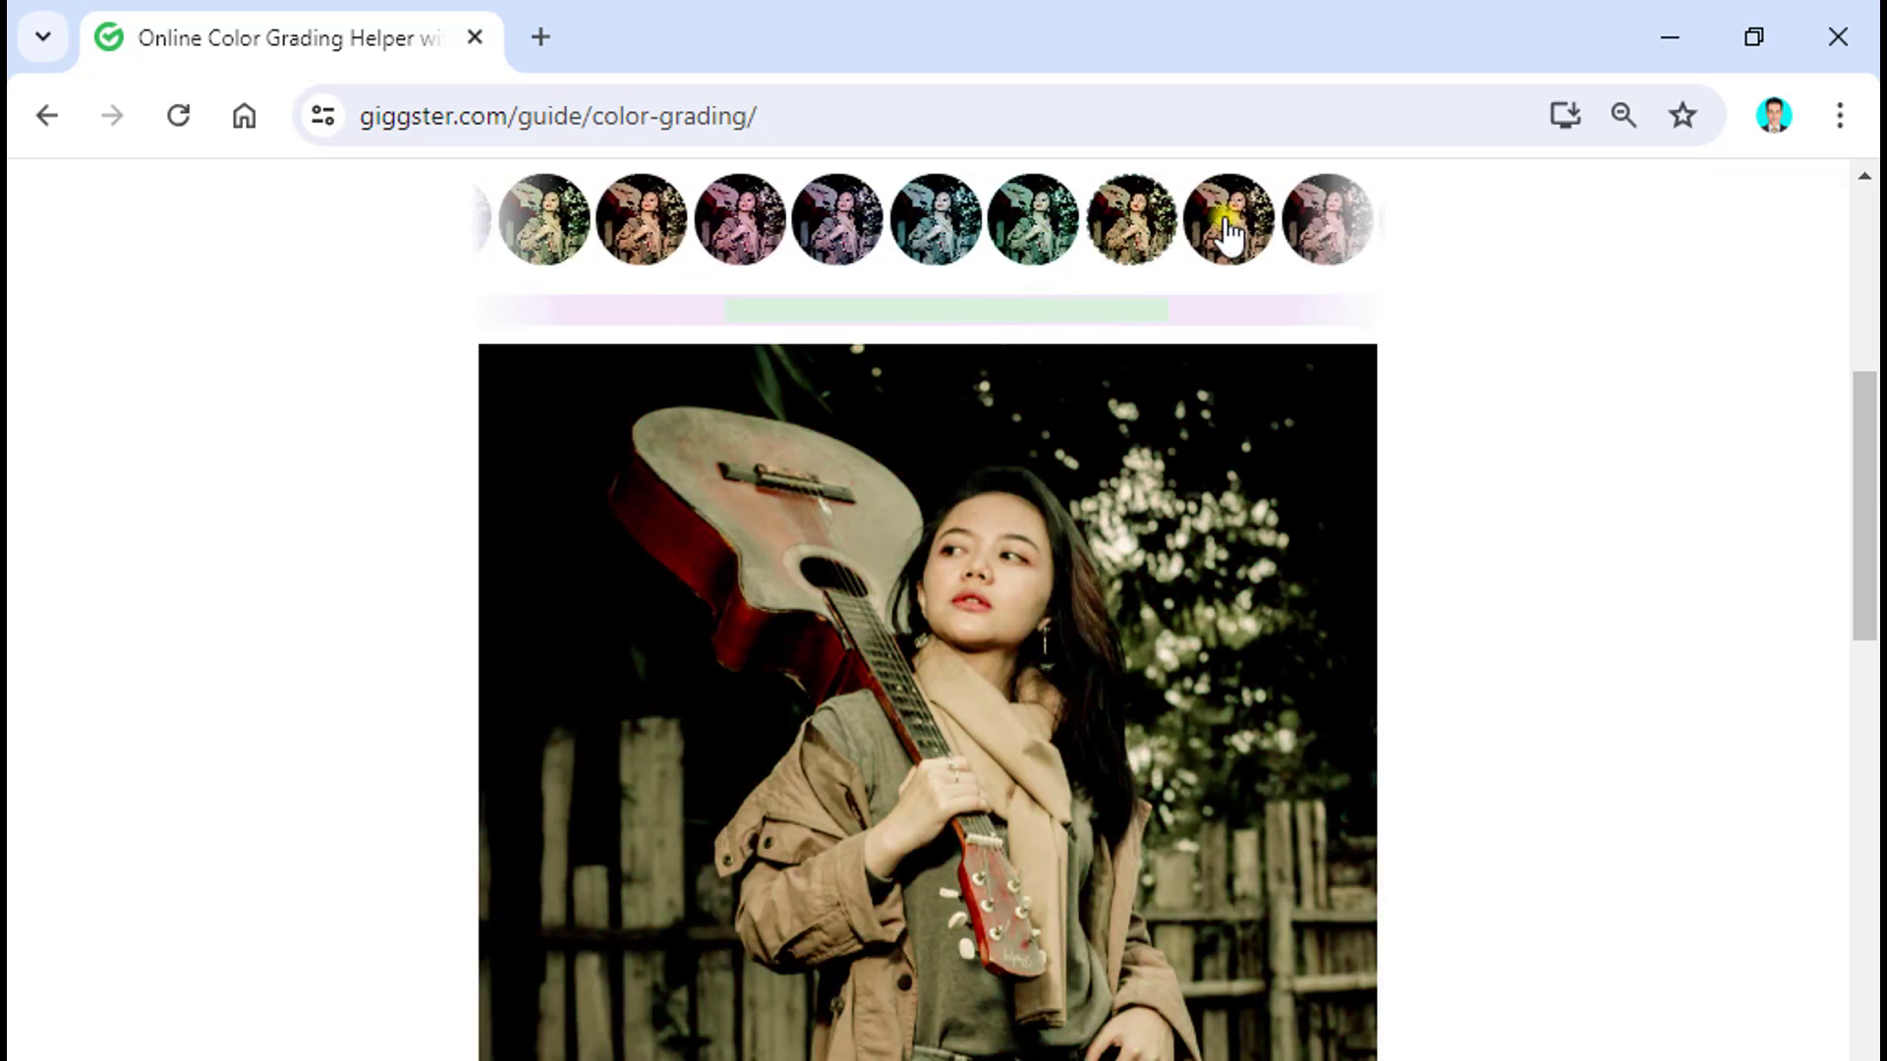
click(1218, 218)
scroll(1010, 548, up, 1)
scroll(1010, 548, up, 4)
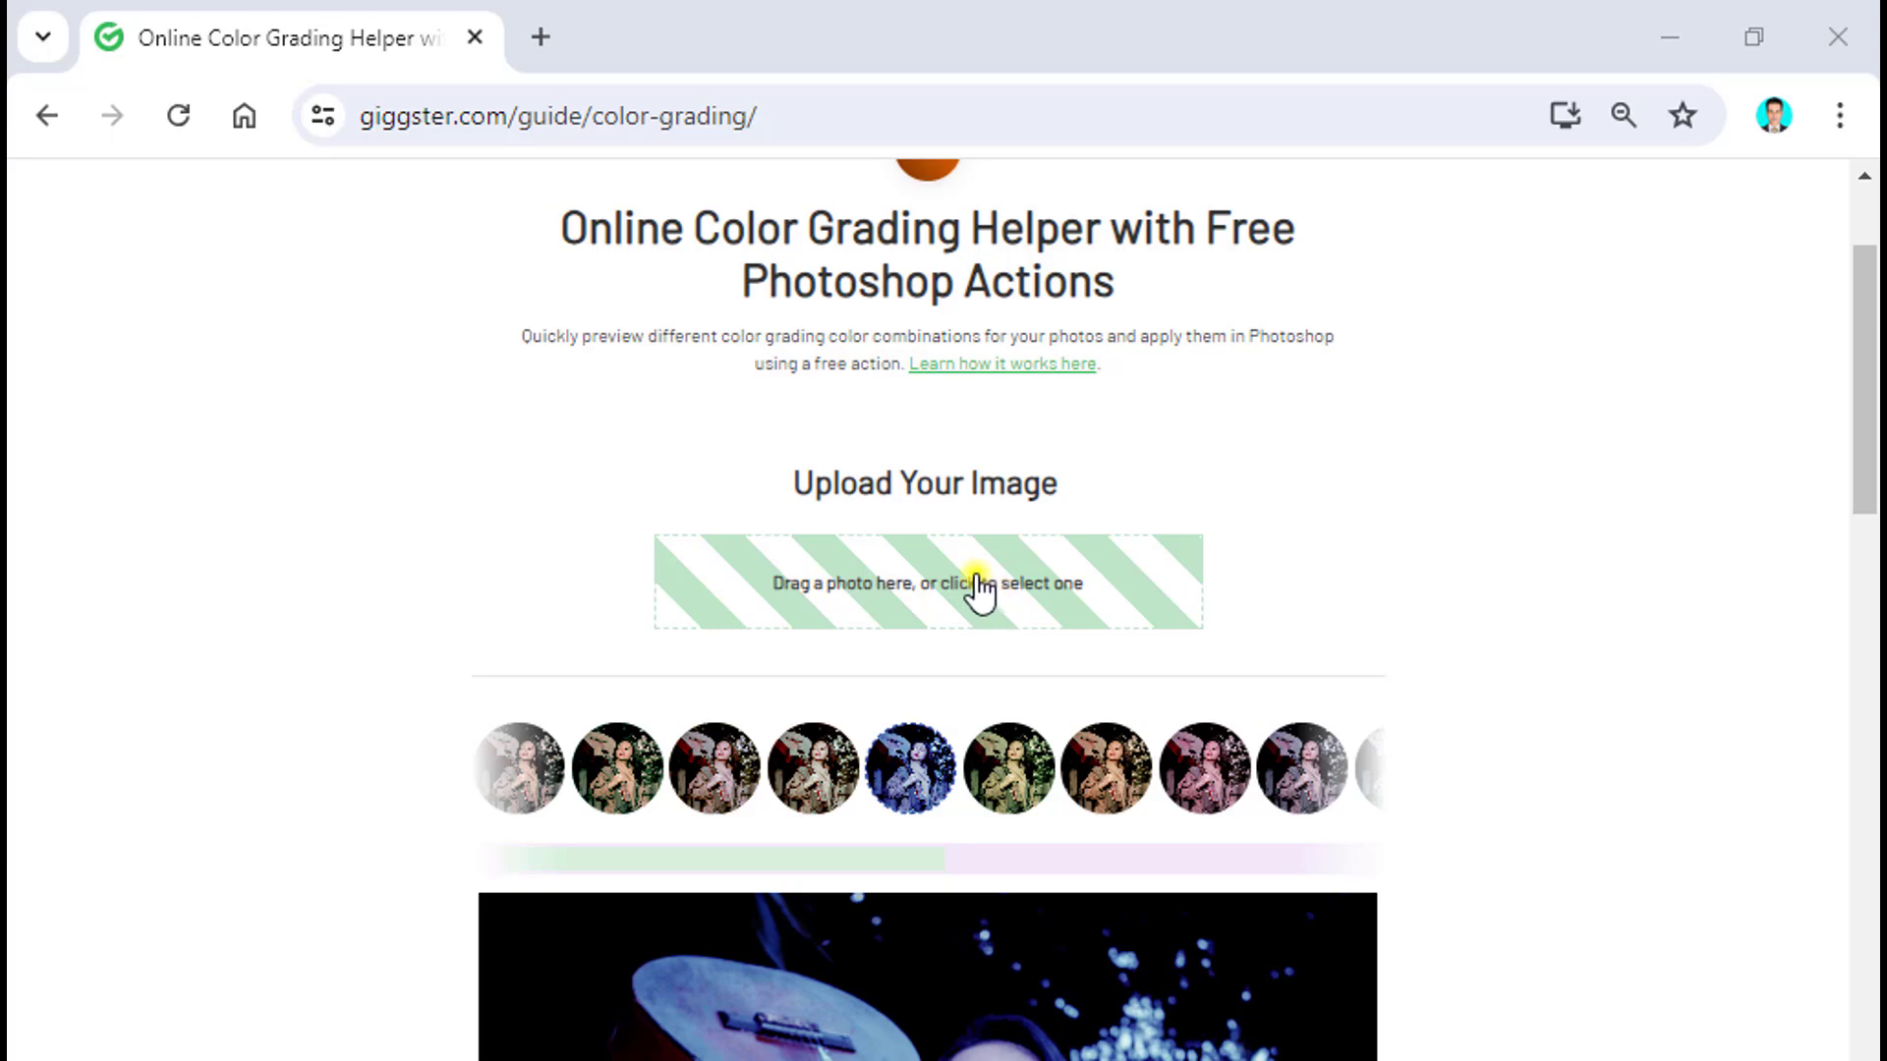
Upload Edite ok.jpg into the grading tool.
click(976, 582)
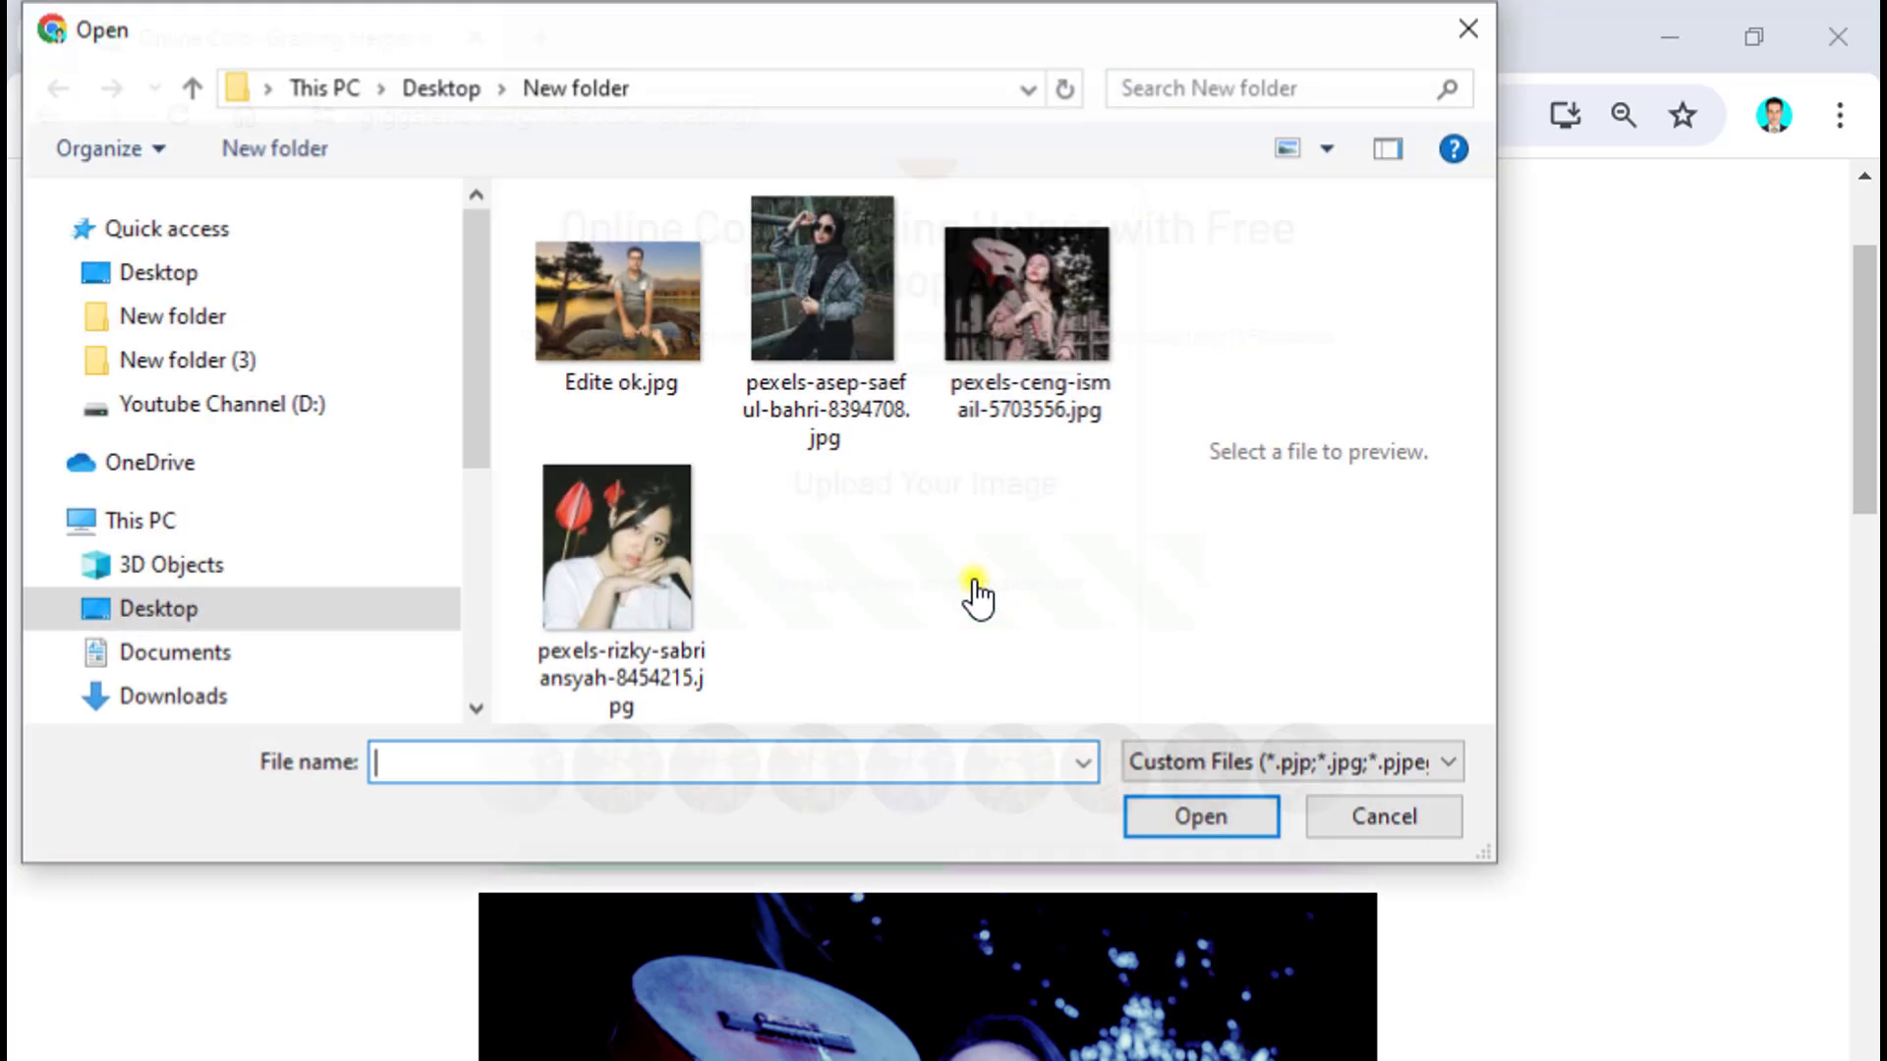
click(605, 279)
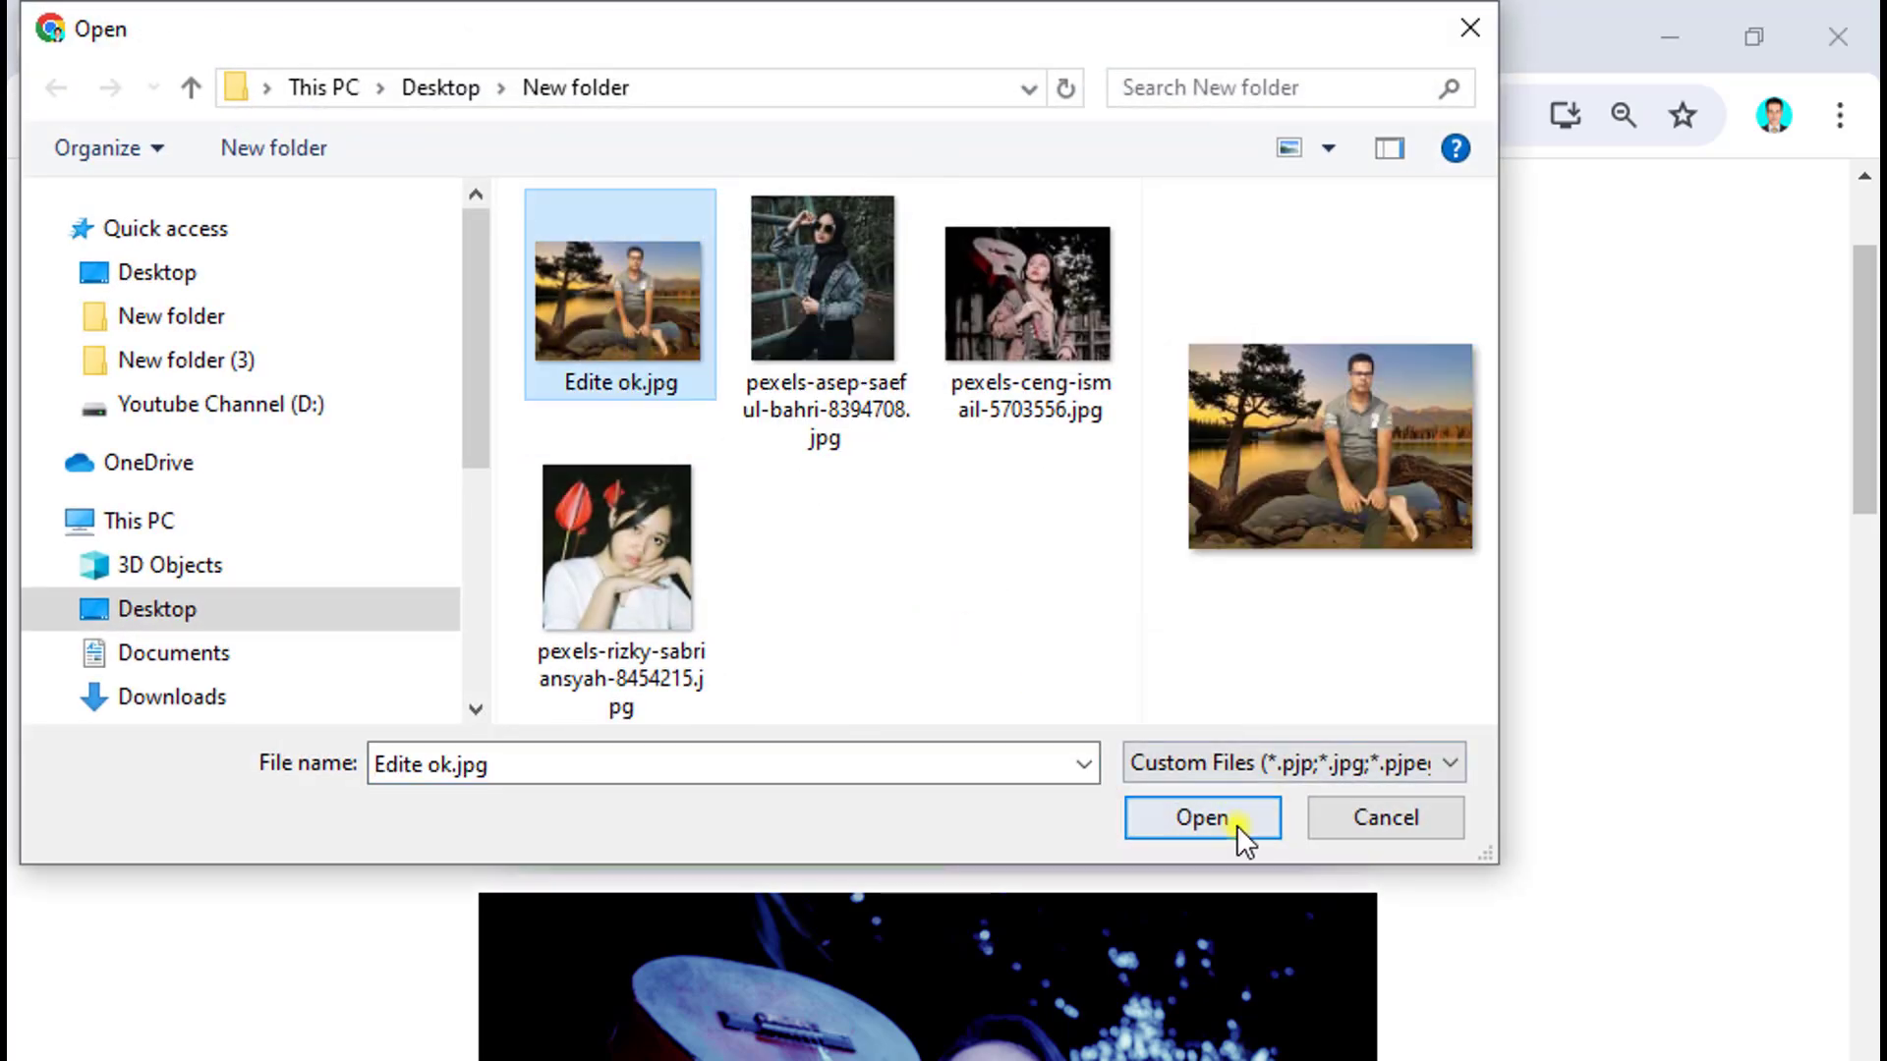
click(1199, 818)
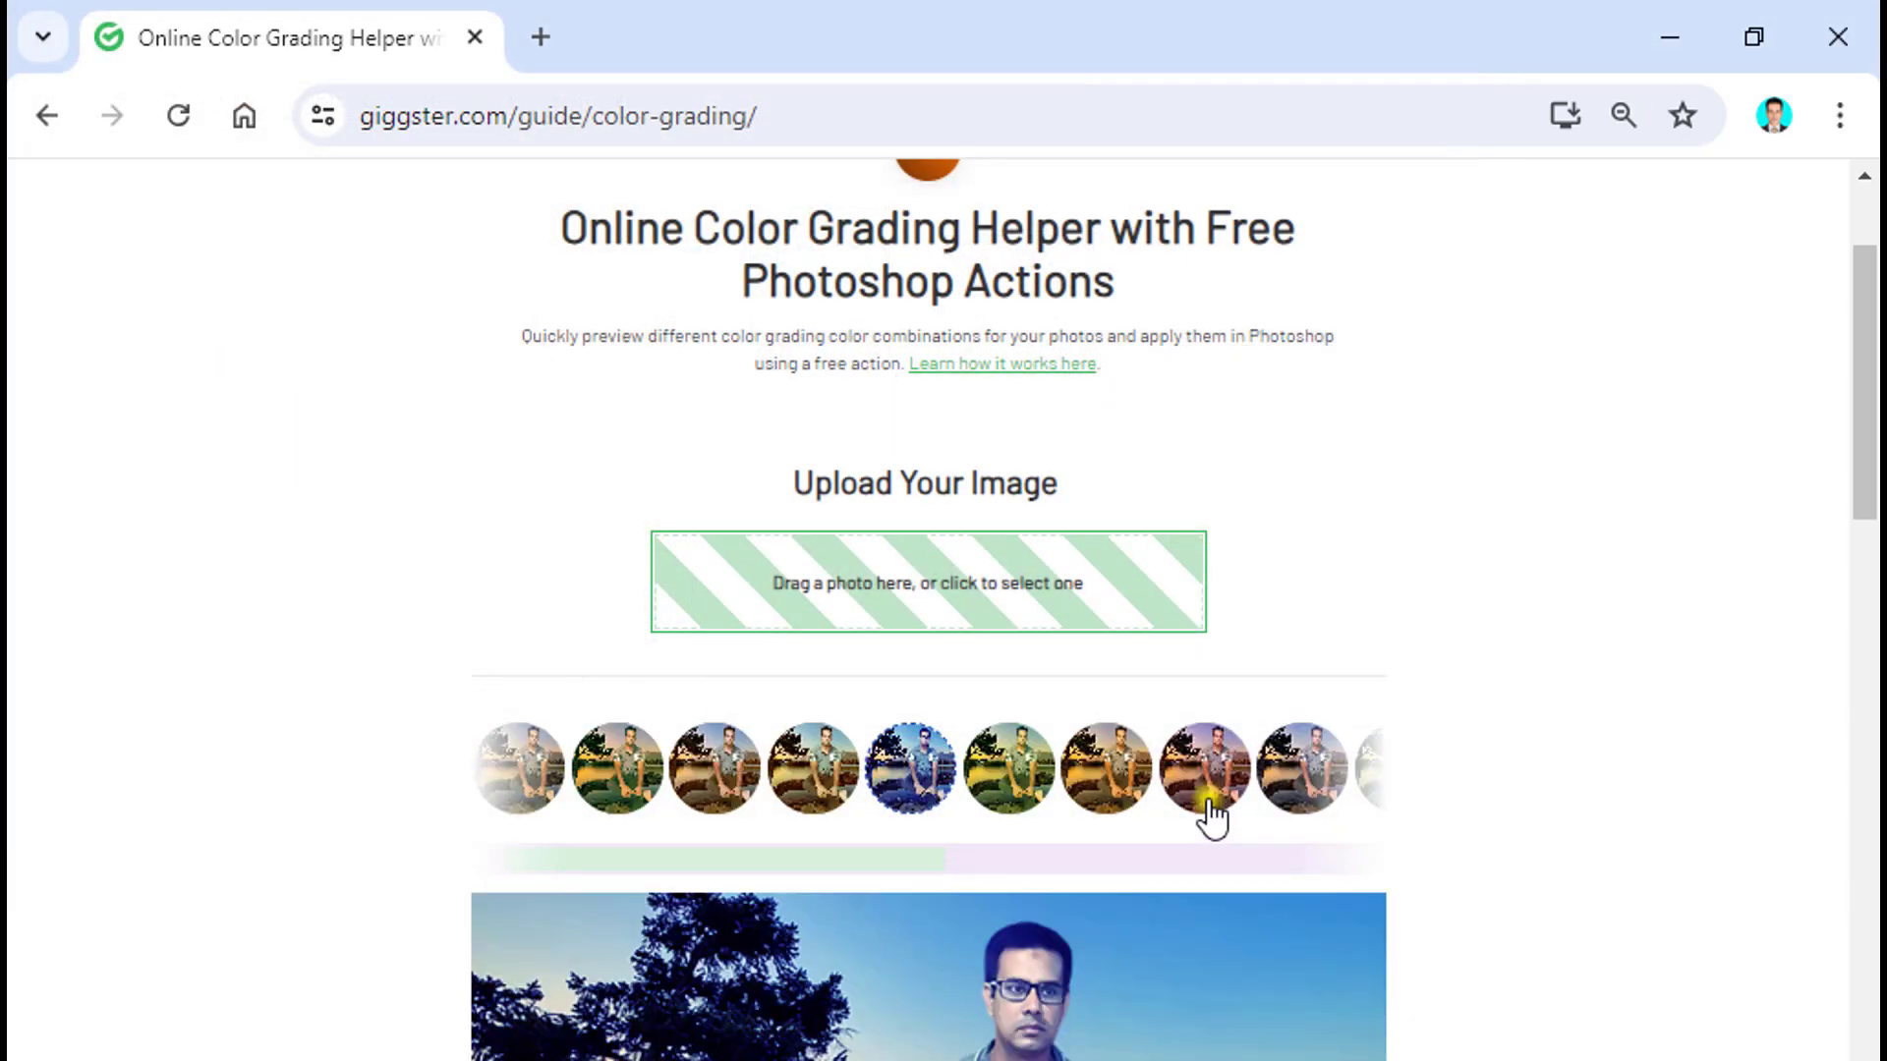
Compare the warm yellow and blue grades on the photo, settling on Color Grade #3.
scroll(1234, 855, down, 1)
scroll(1237, 865, down, 3)
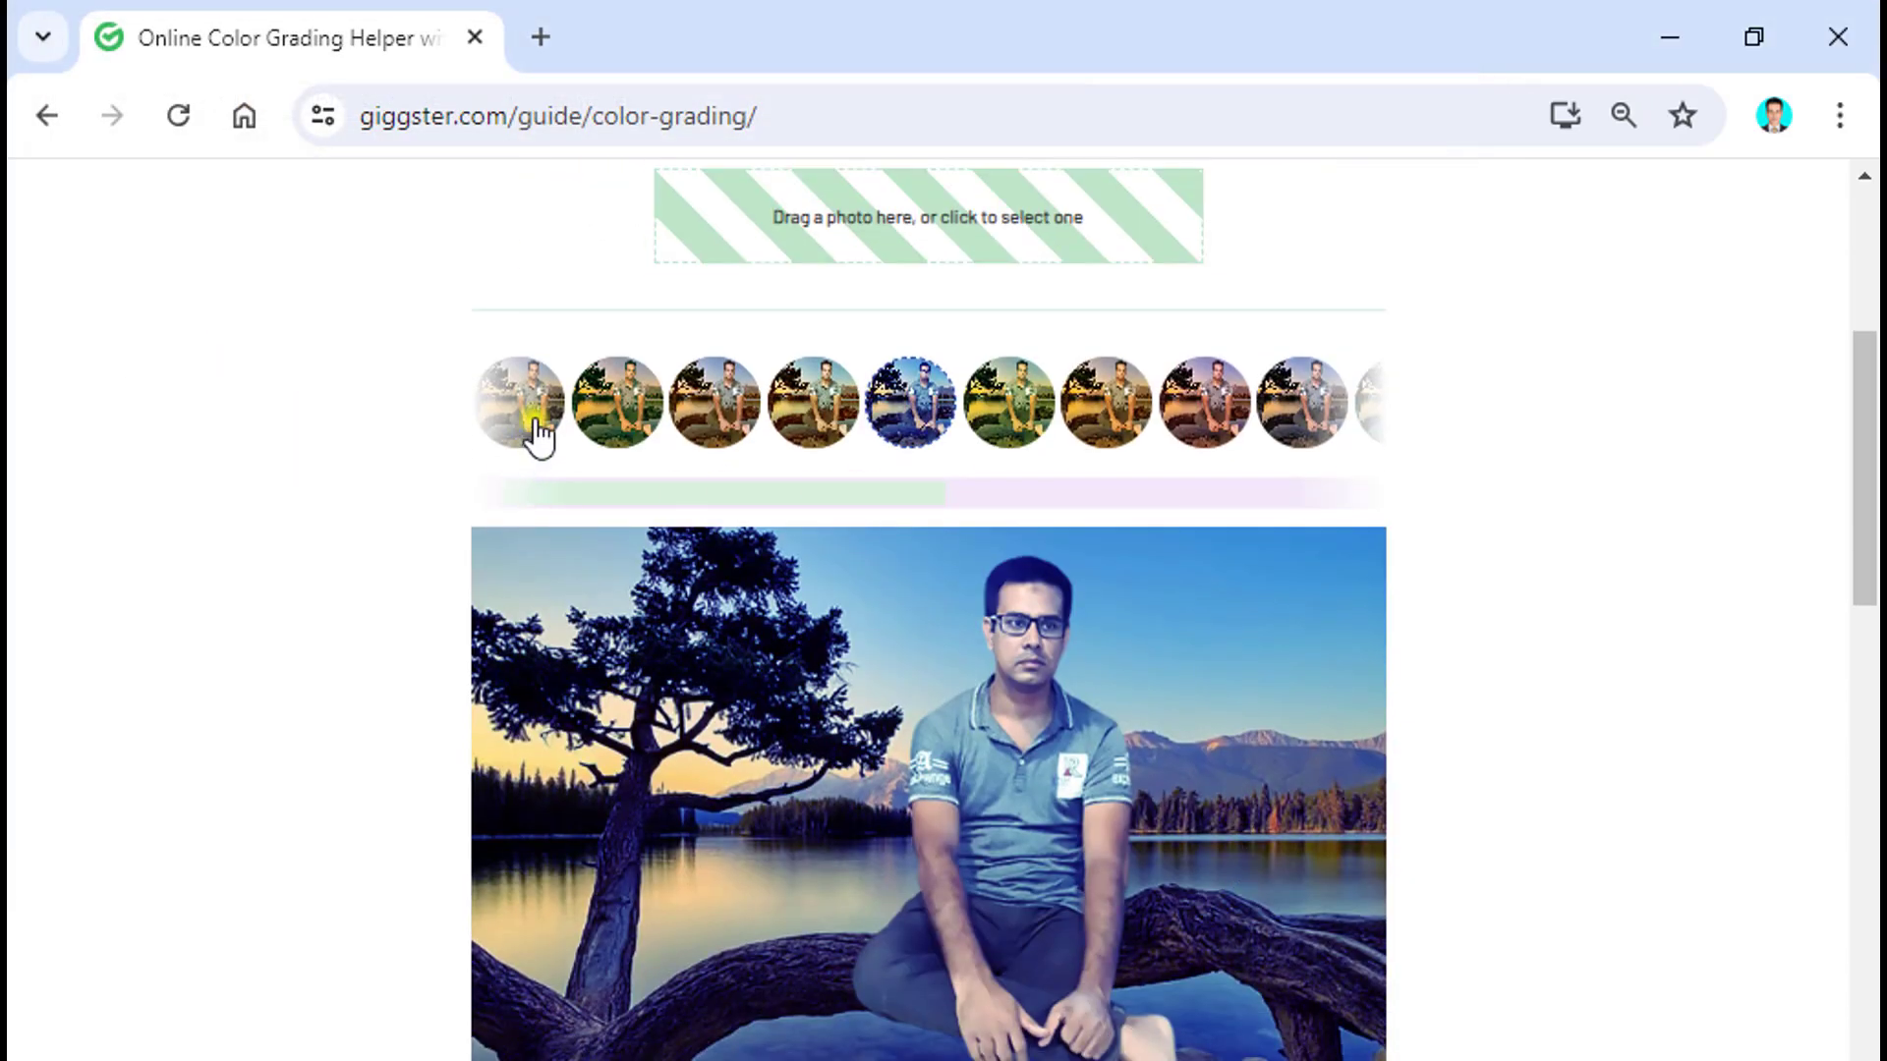
click(621, 422)
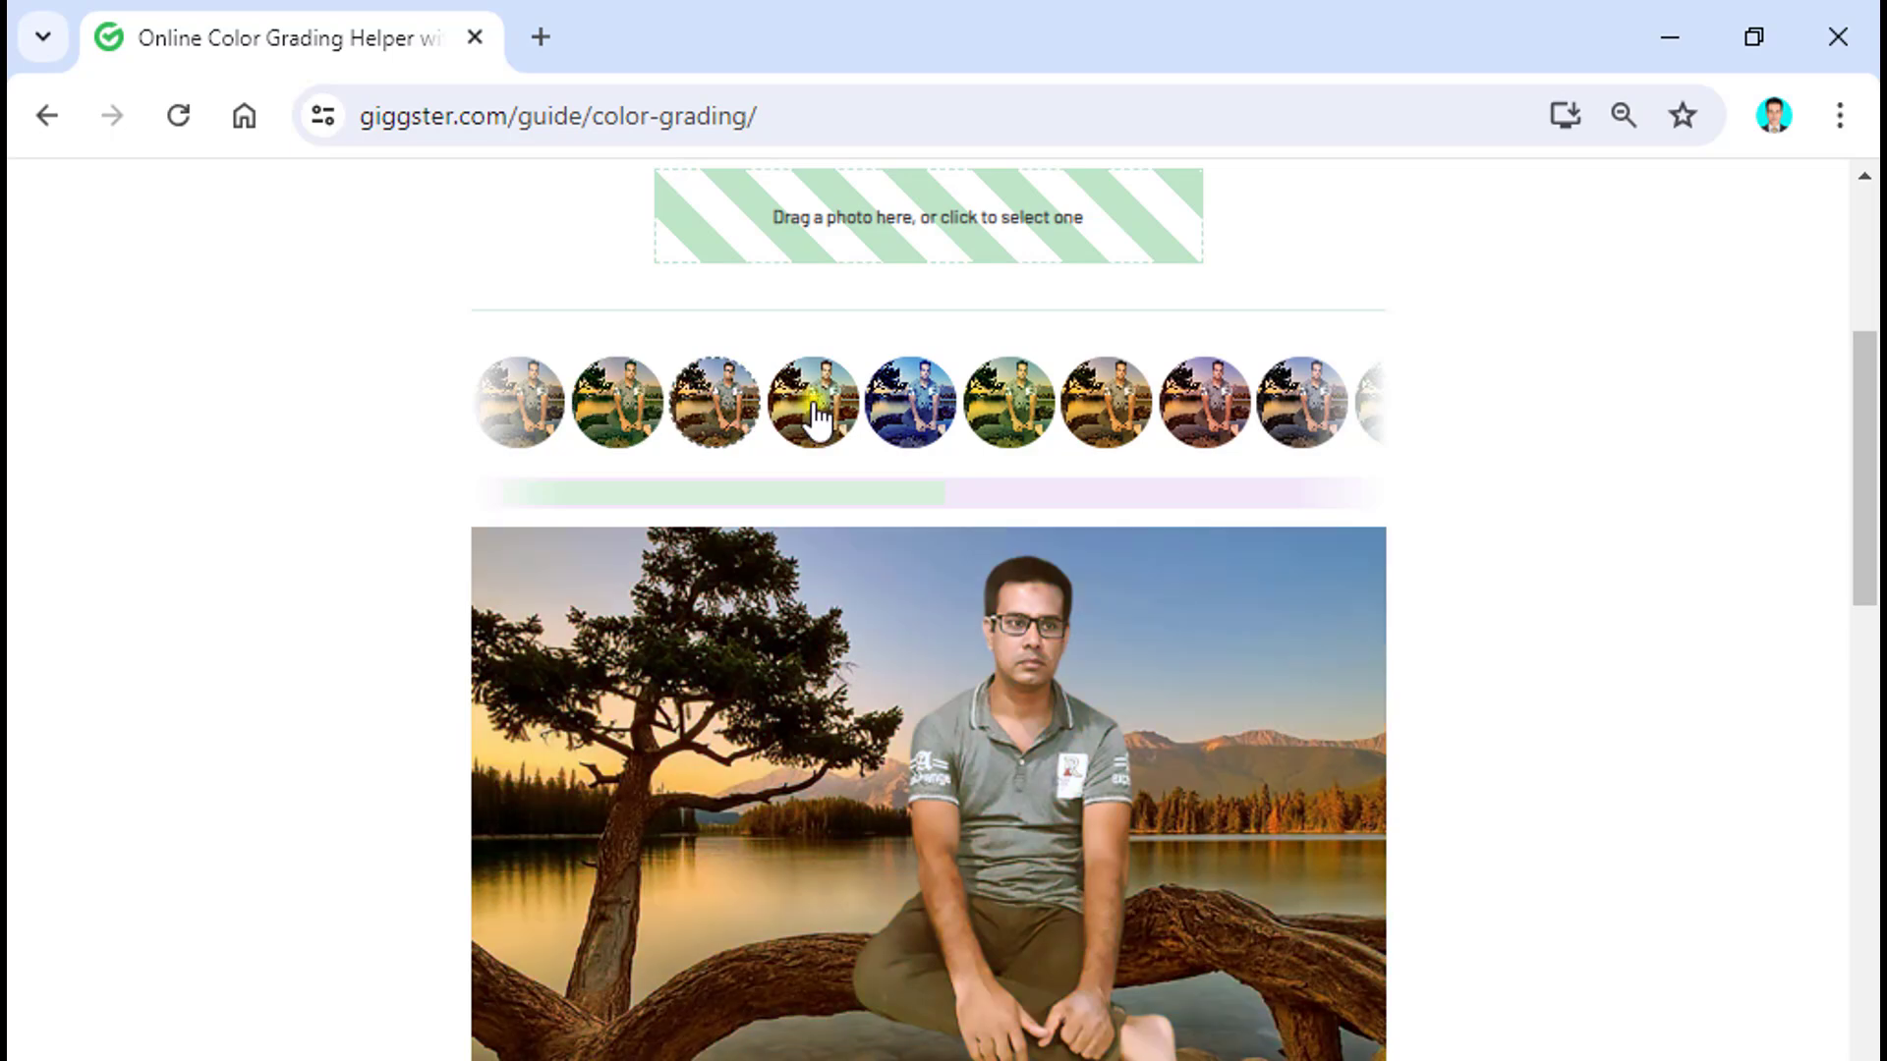
click(914, 426)
scroll(1050, 709, down, 2)
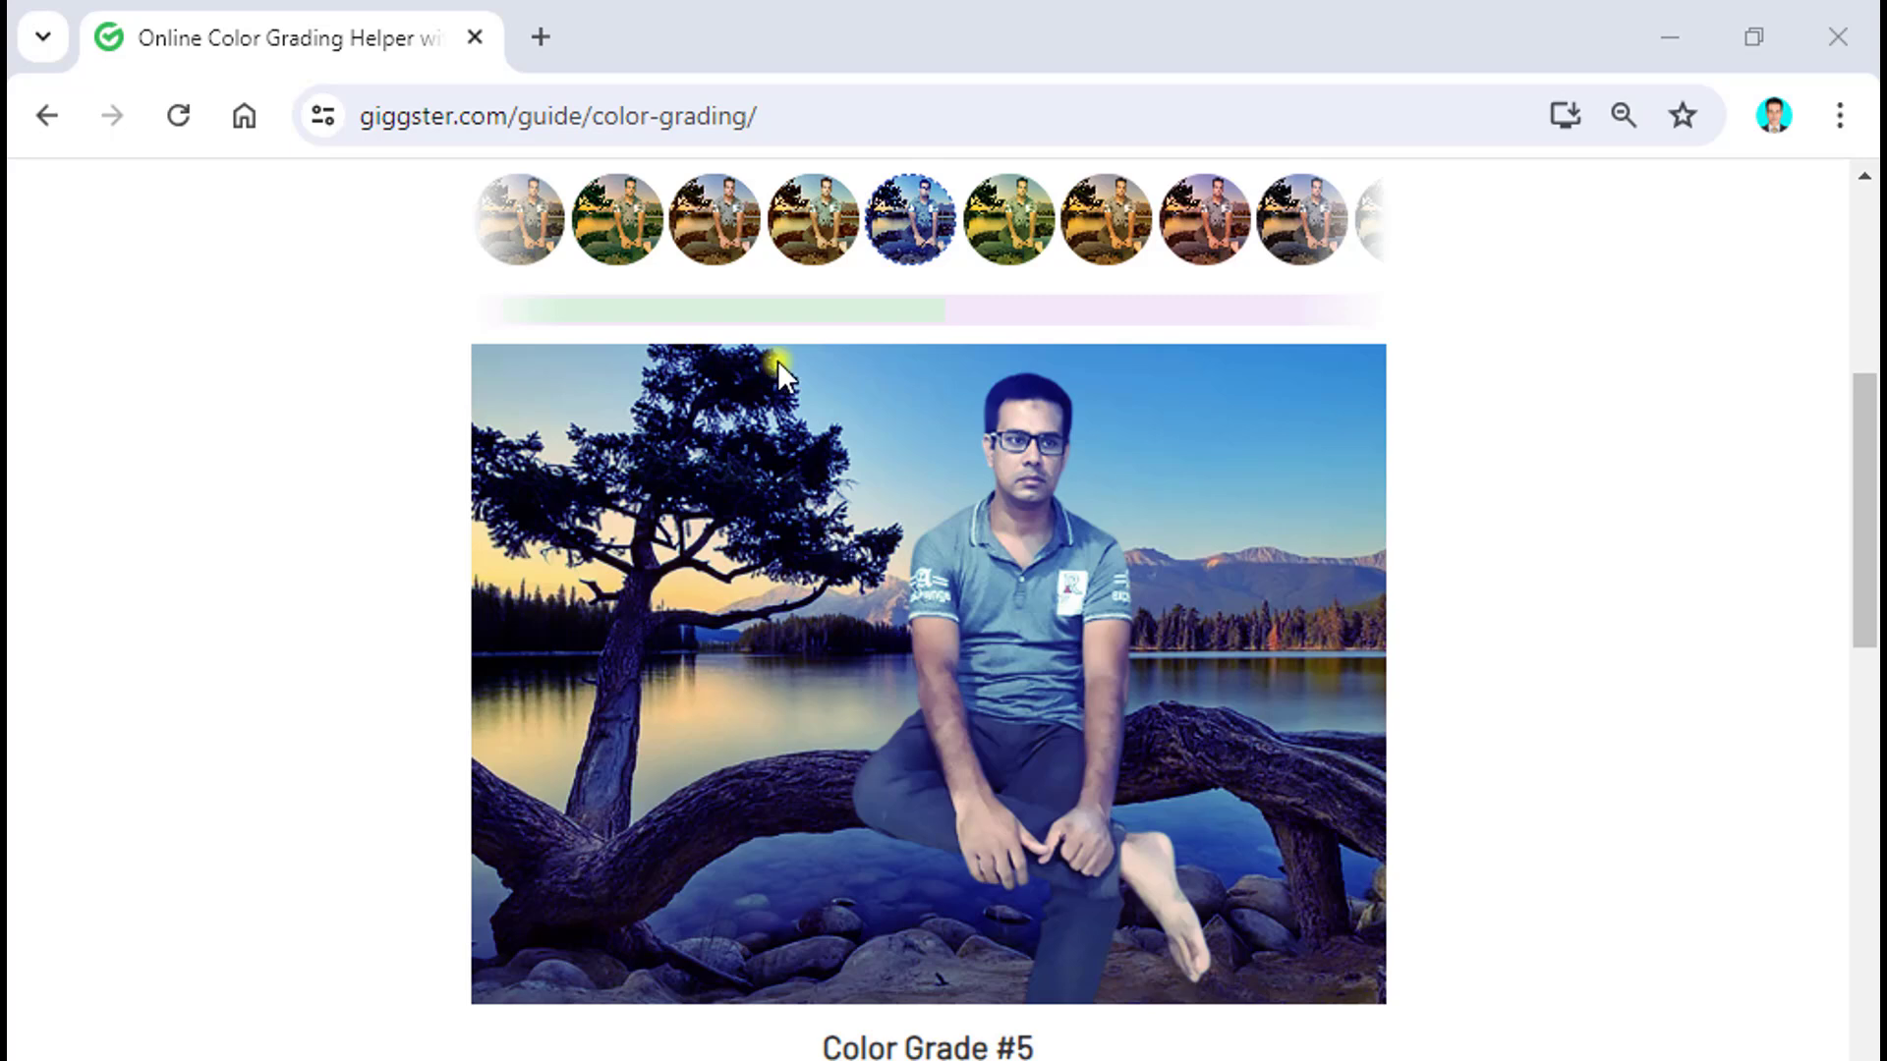
click(1011, 221)
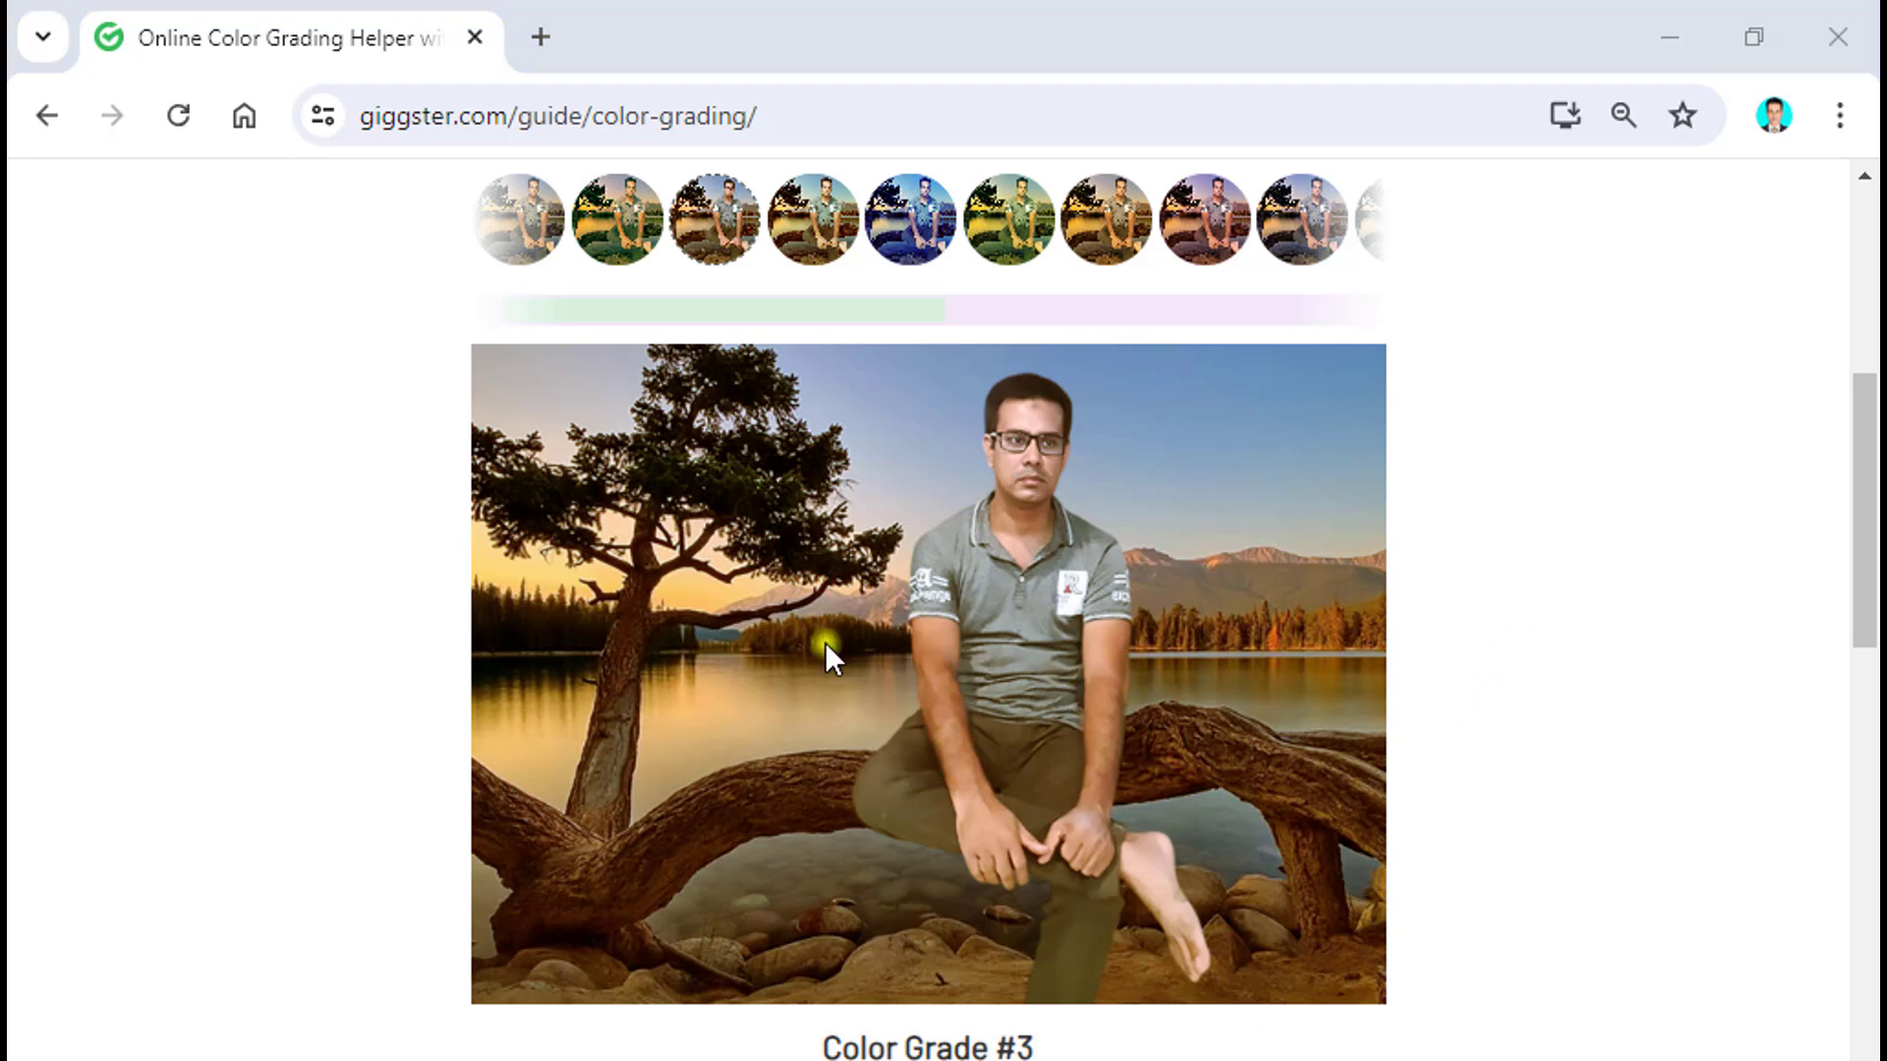
scroll(1116, 923, up, 3)
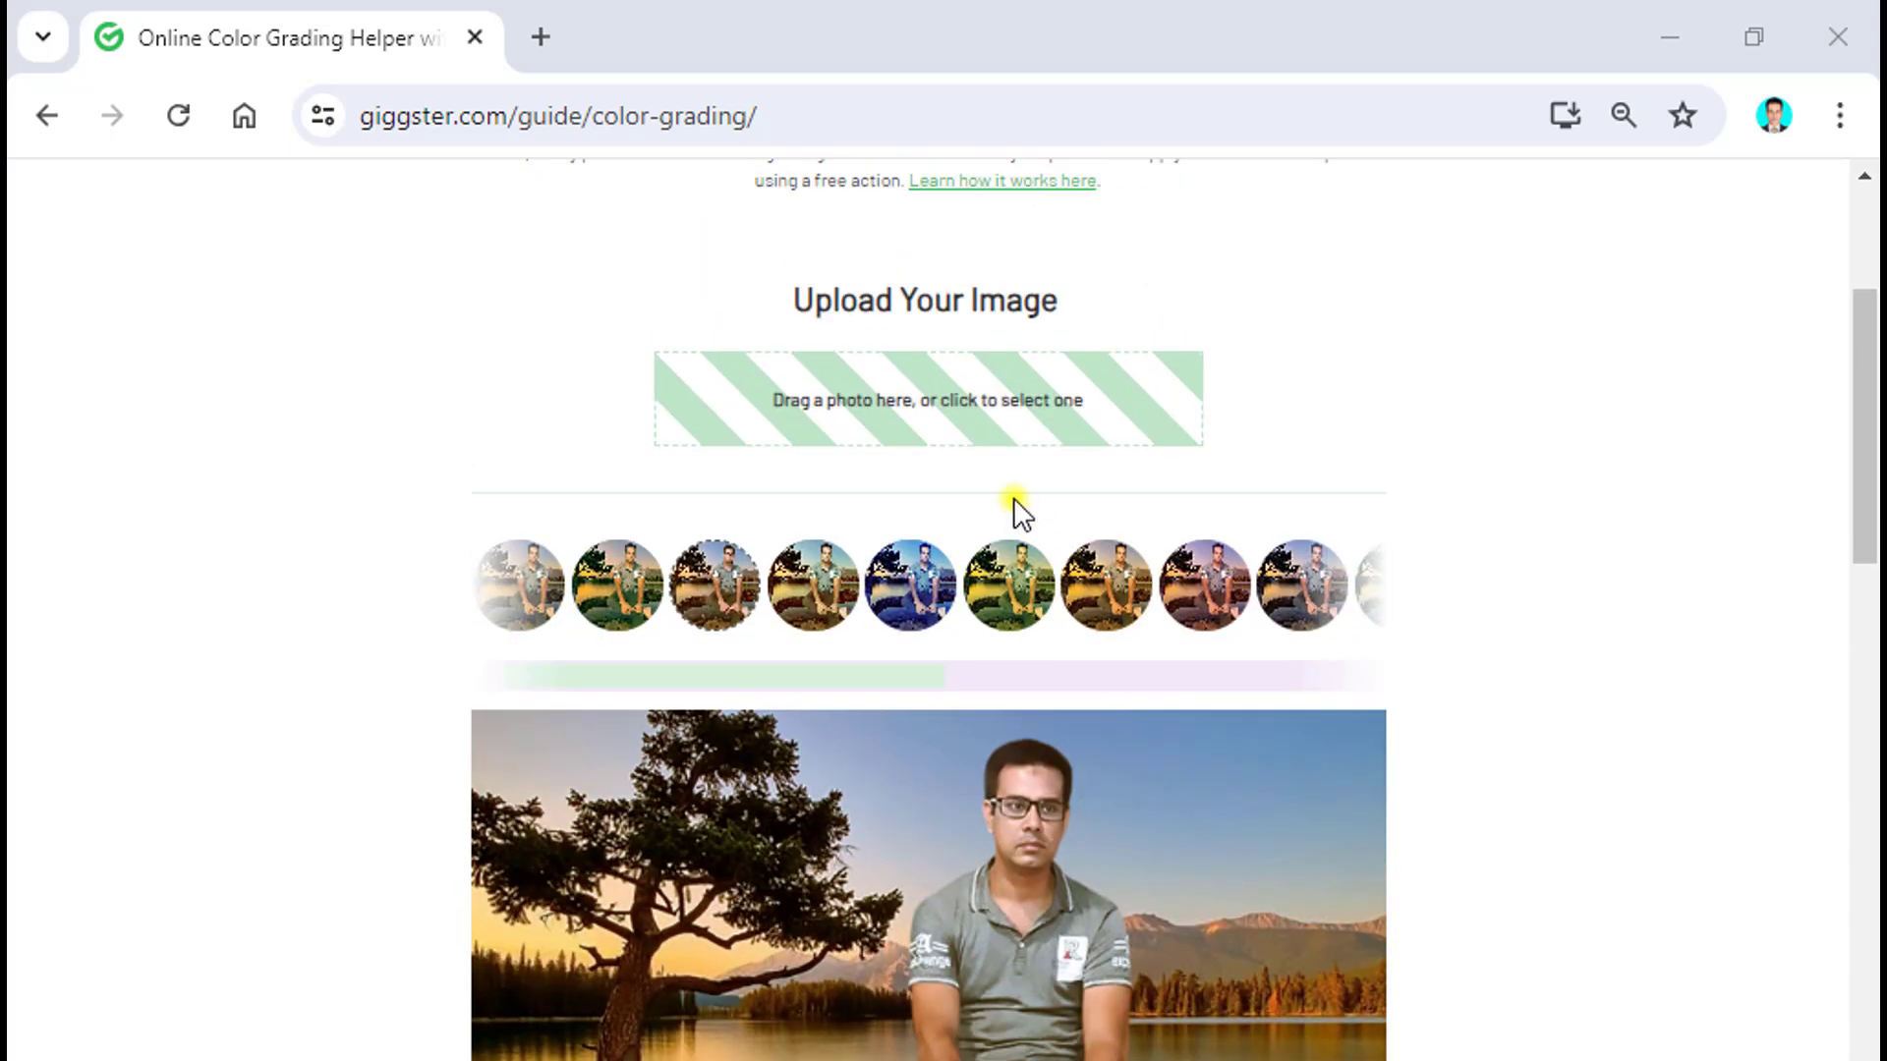
Upload the denim-jacket photo pexels-asep-saeful-bahri-8394708.jpg.
click(986, 418)
click(805, 297)
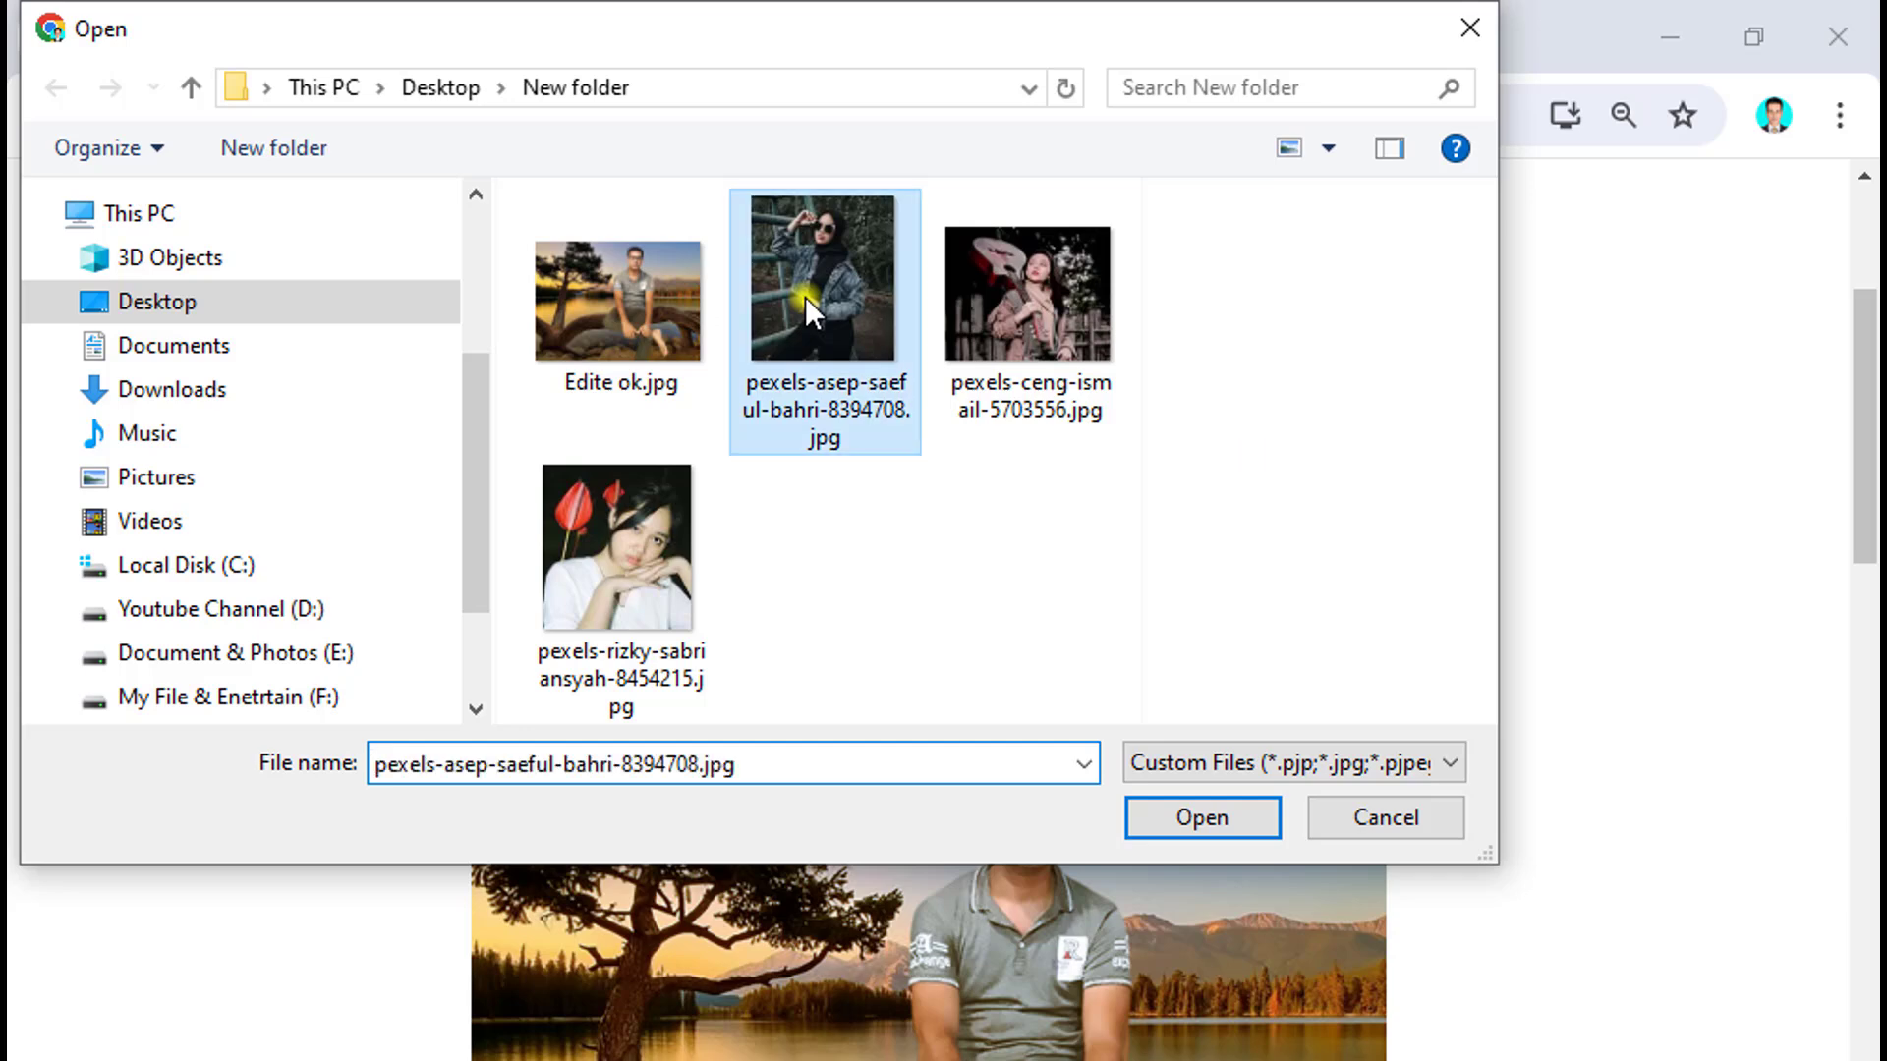
click(1229, 835)
Compare the green and blue presets and apply the green Color Grade #6.
scroll(605, 369, down, 3)
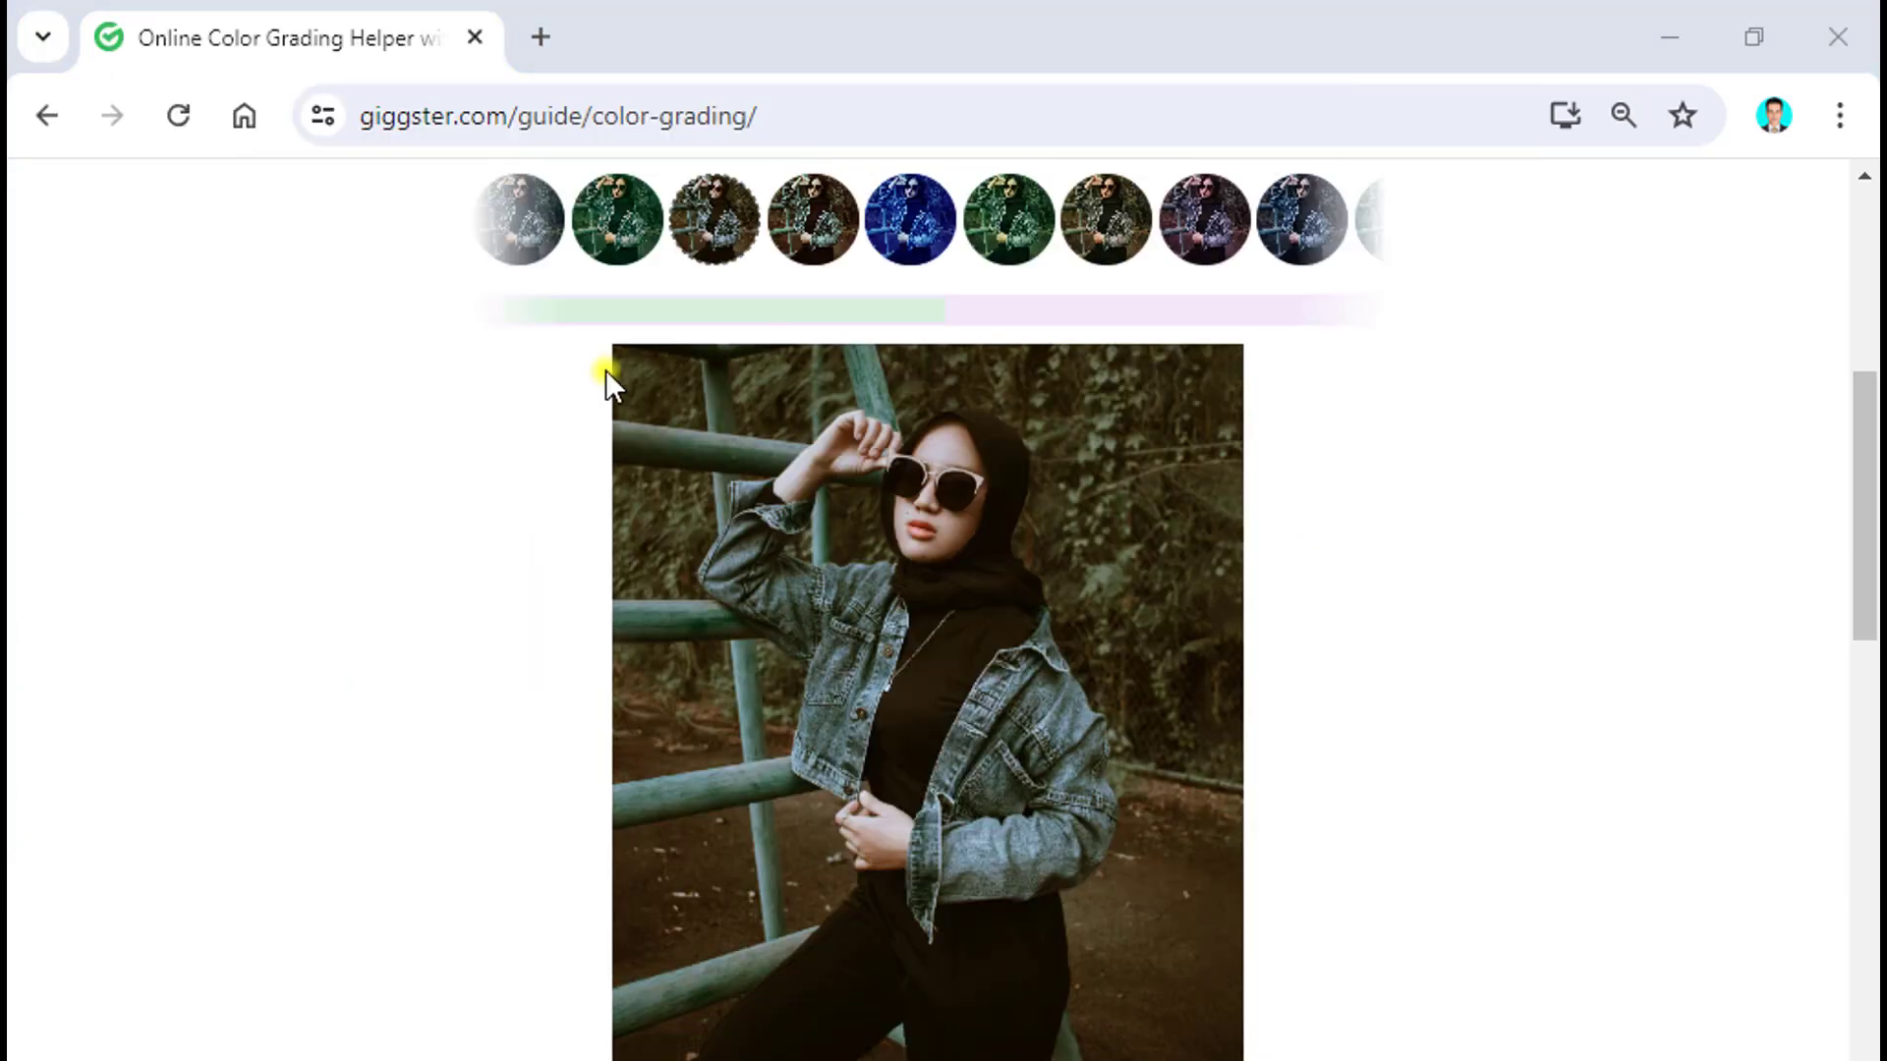
click(617, 216)
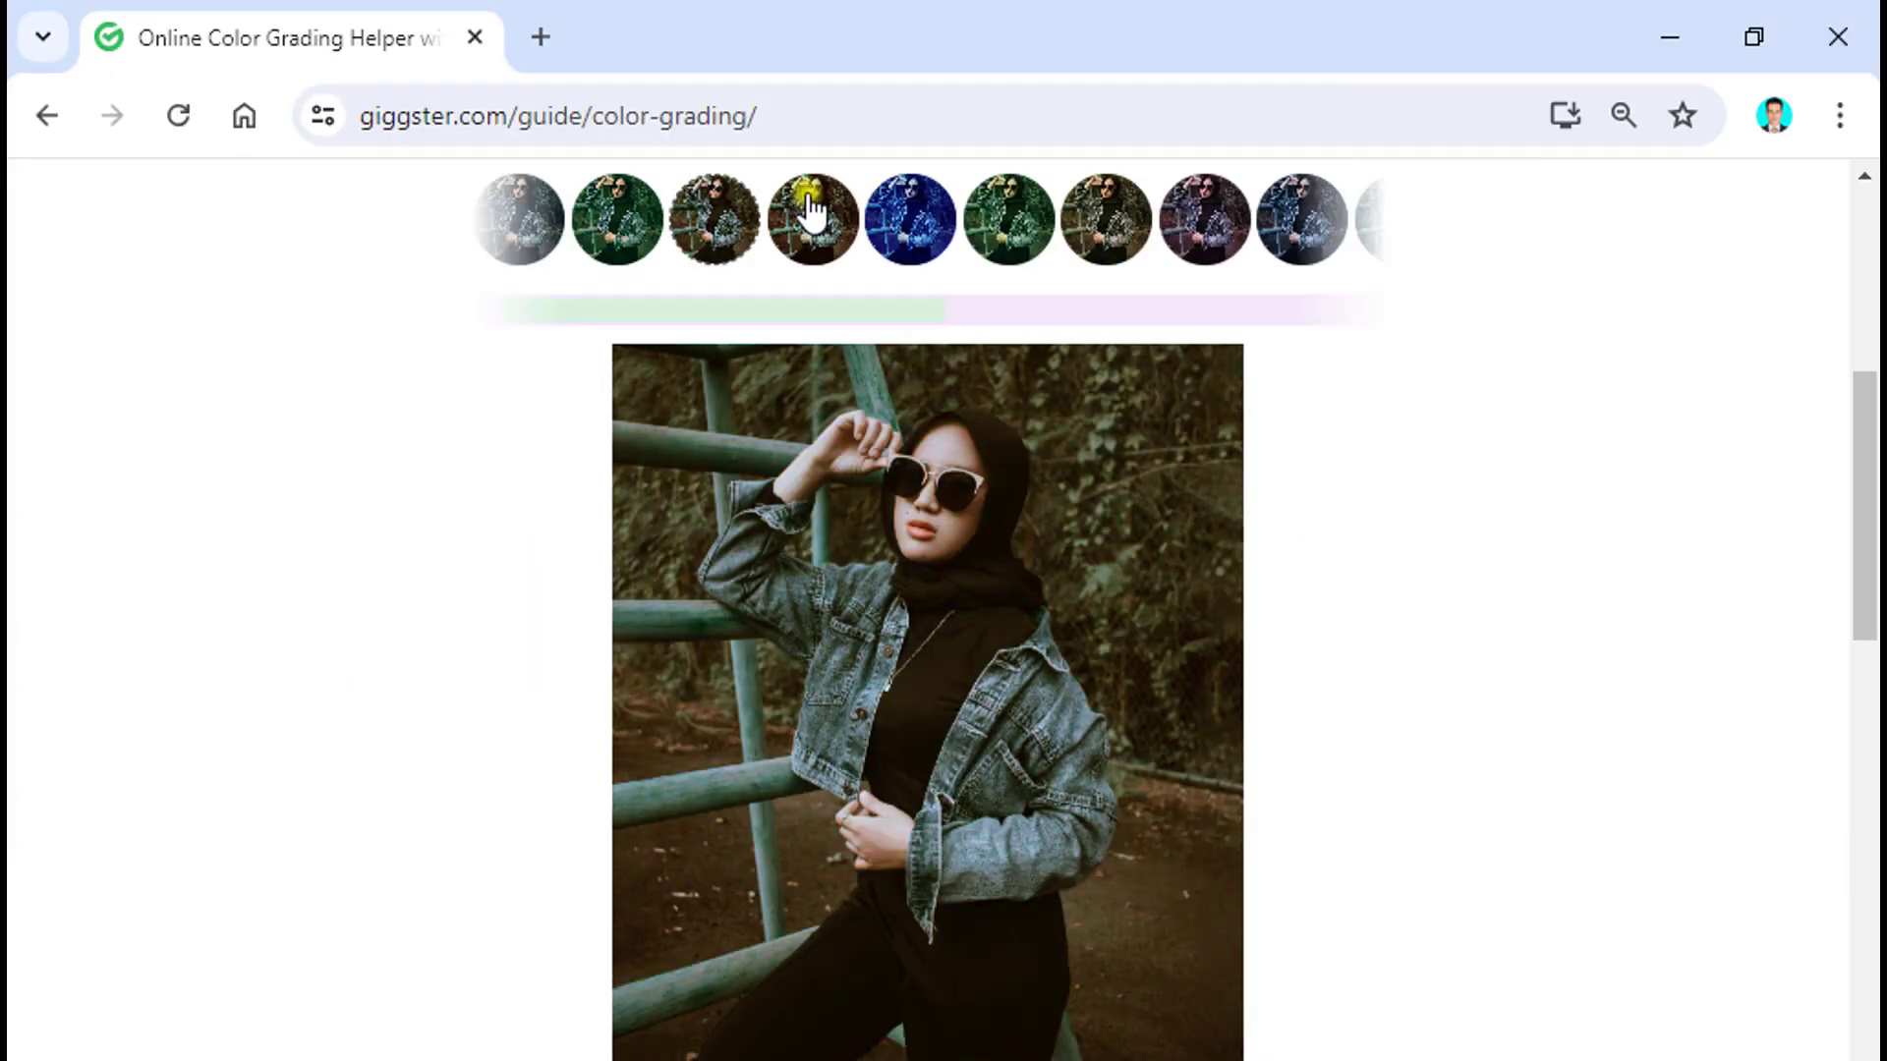
click(910, 218)
click(972, 224)
Download the graded photo and save it as color-grade-6.jpg.
scroll(973, 224, down, 5)
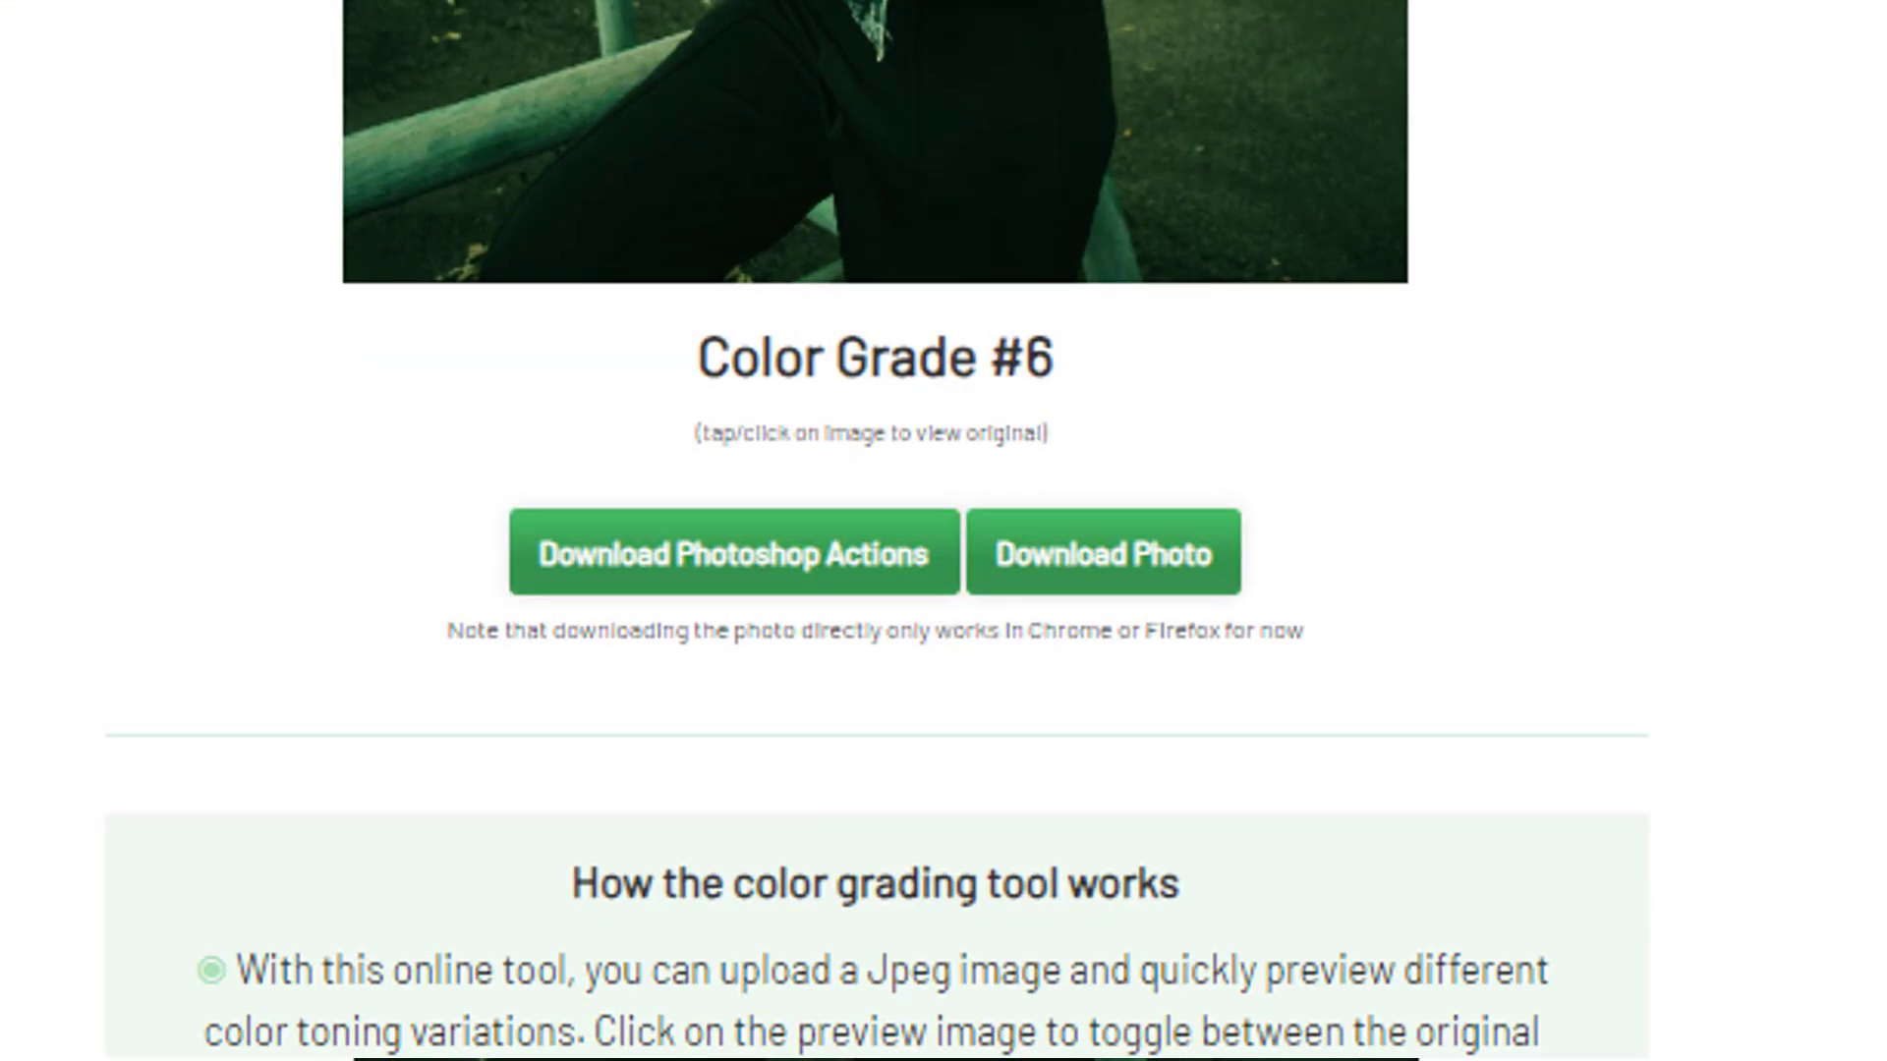
click(1040, 511)
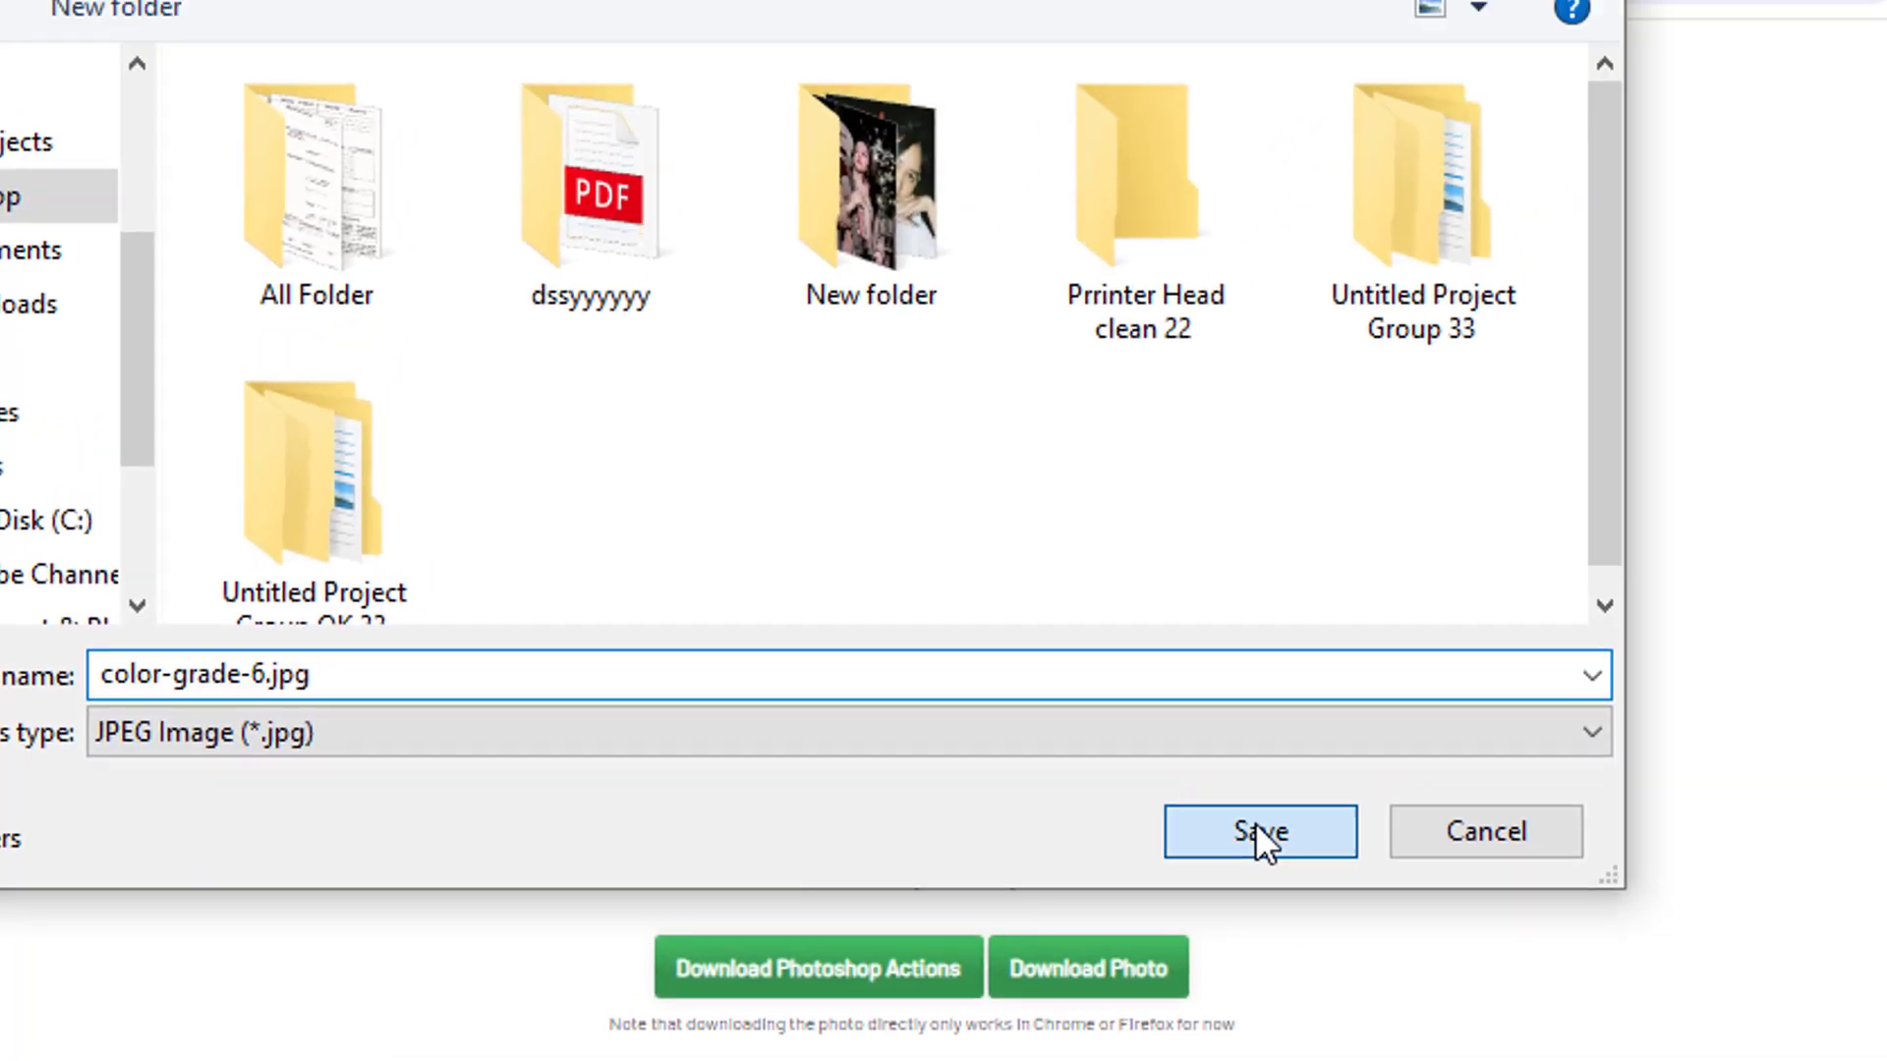
click(1464, 713)
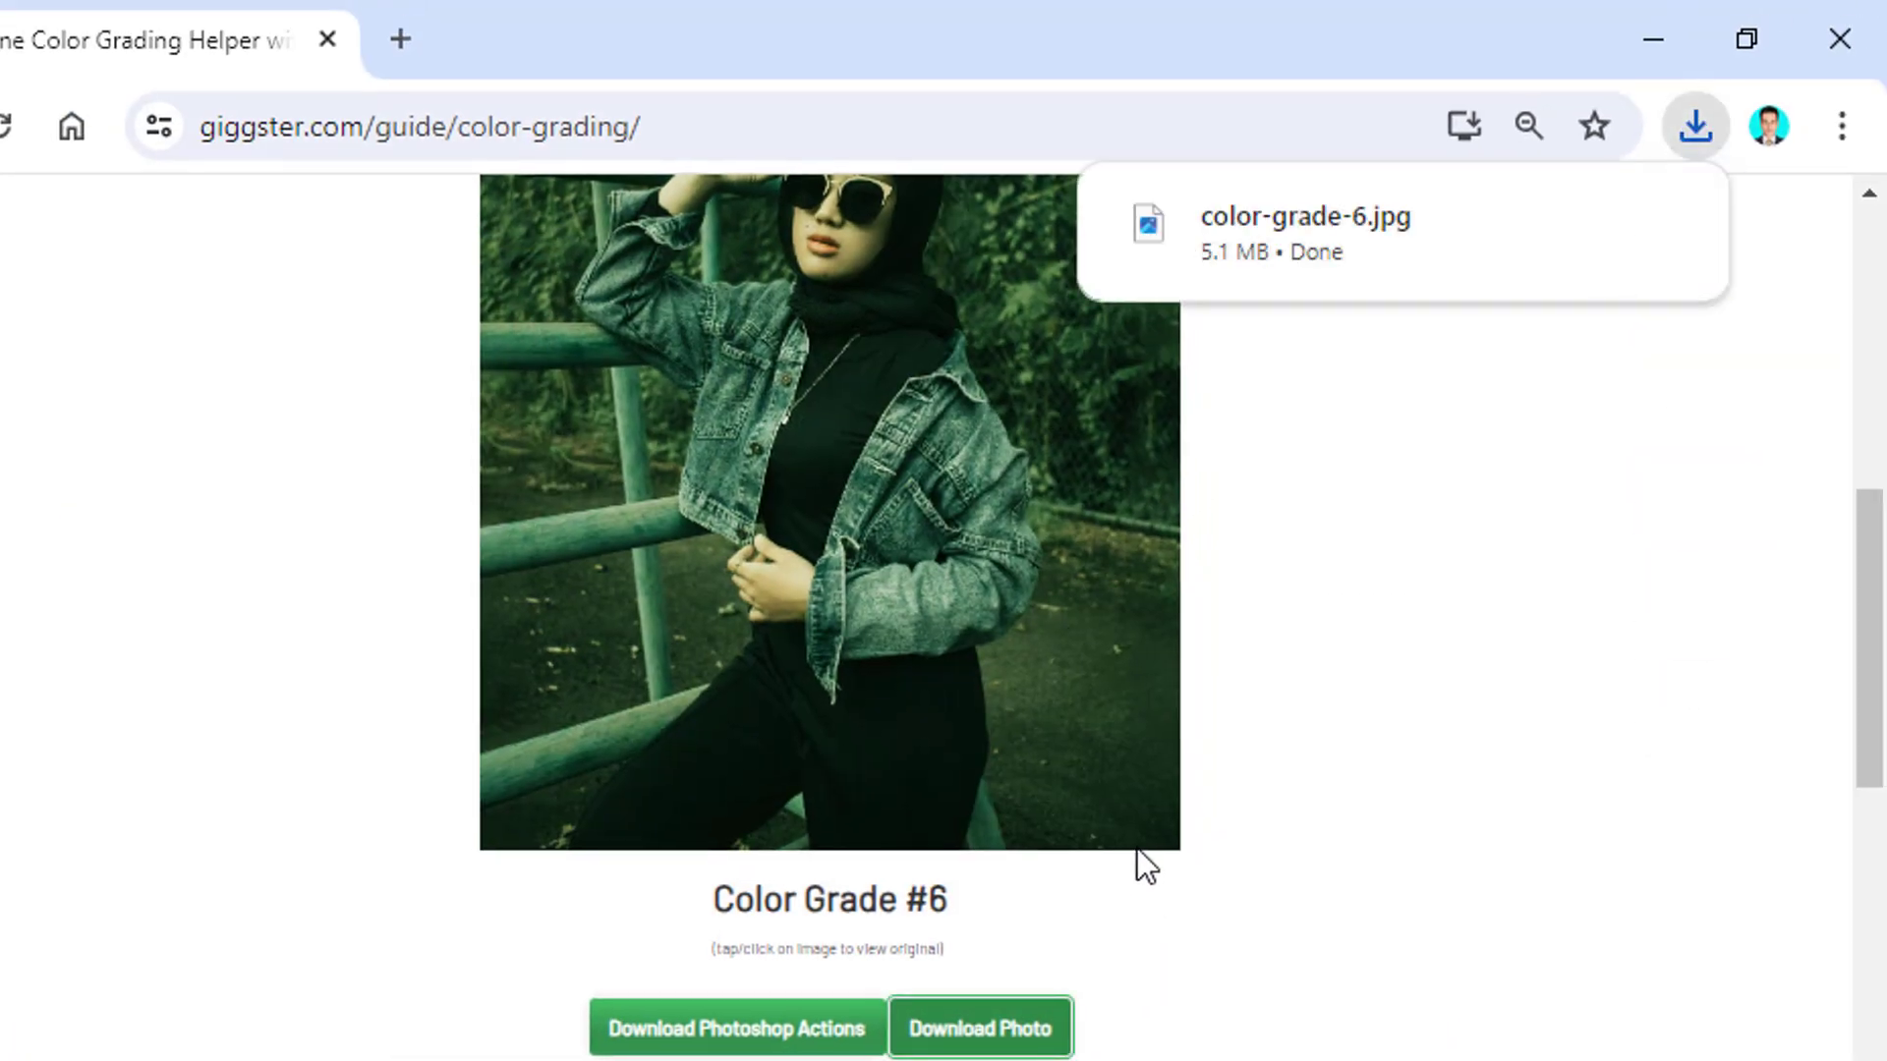
Open color-grade-6.jpg from the desktop in Photos and zoom to inspect the green grade.
mouse_move(1305, 232)
click(1340, 232)
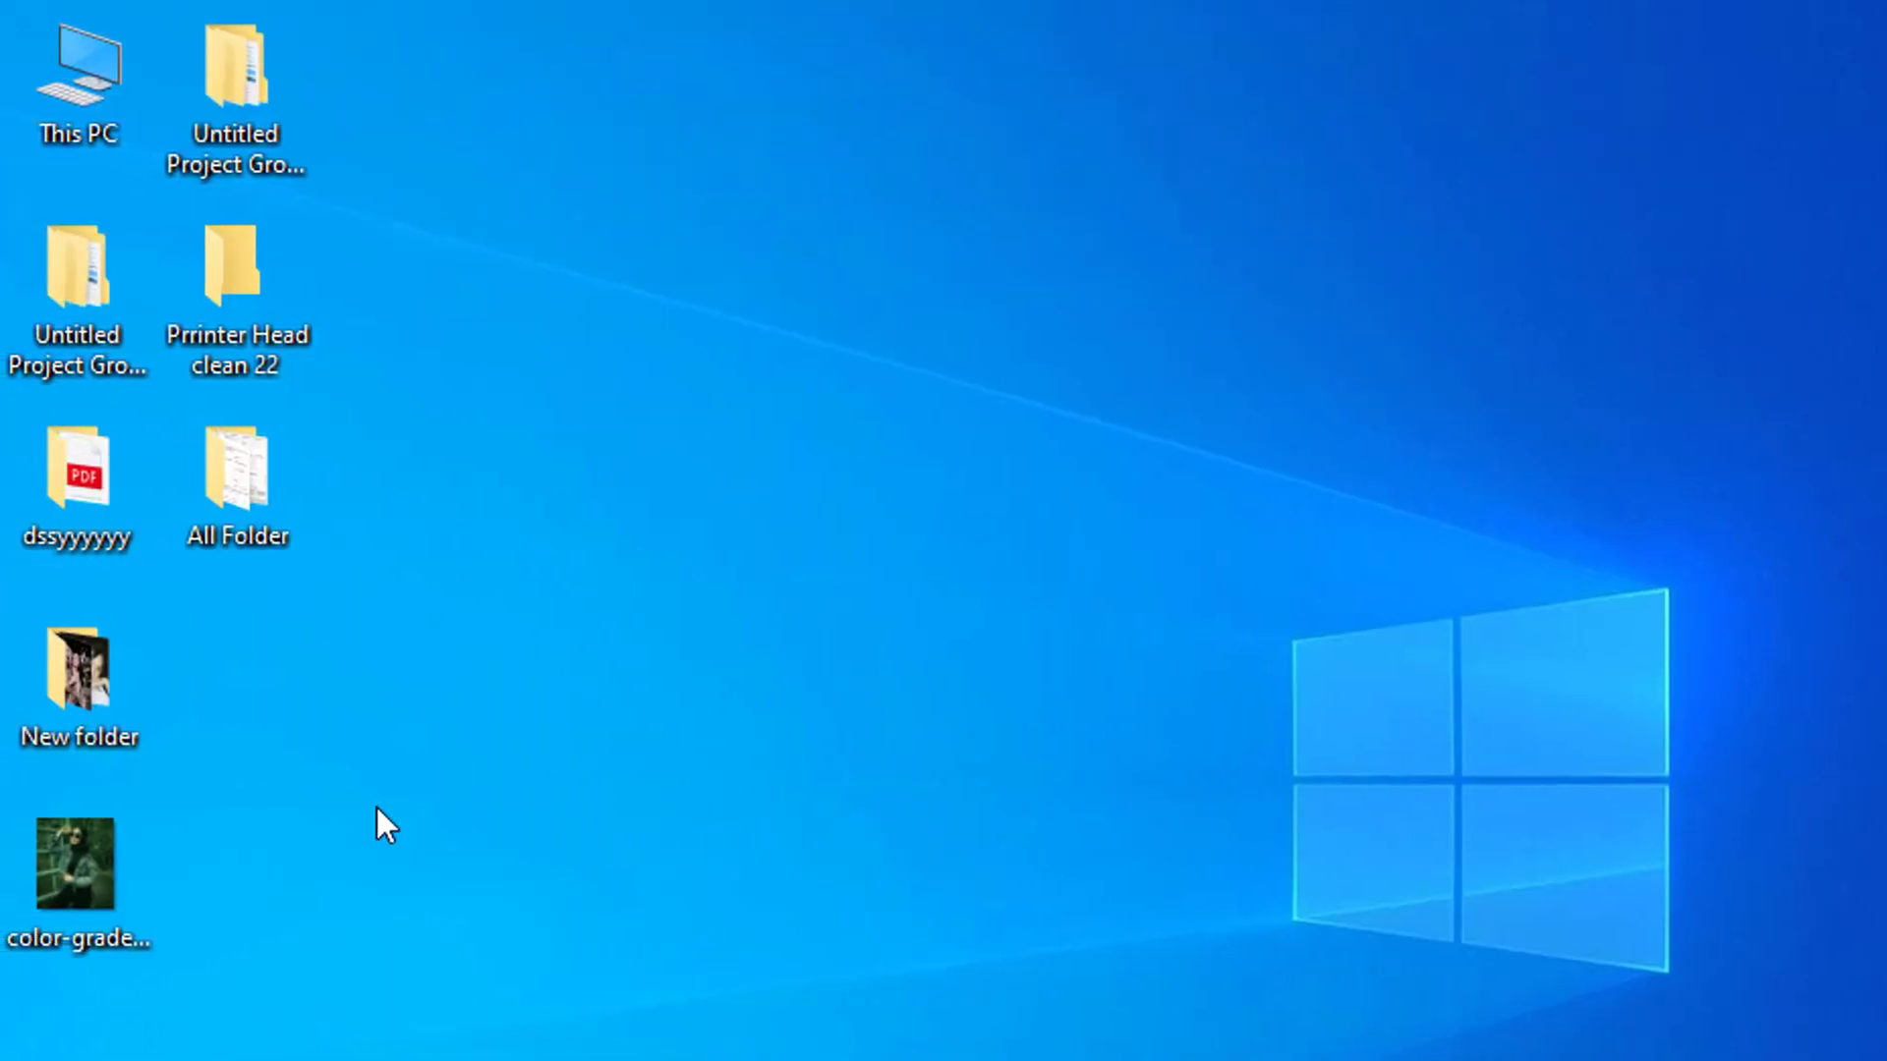
double_click(101, 851)
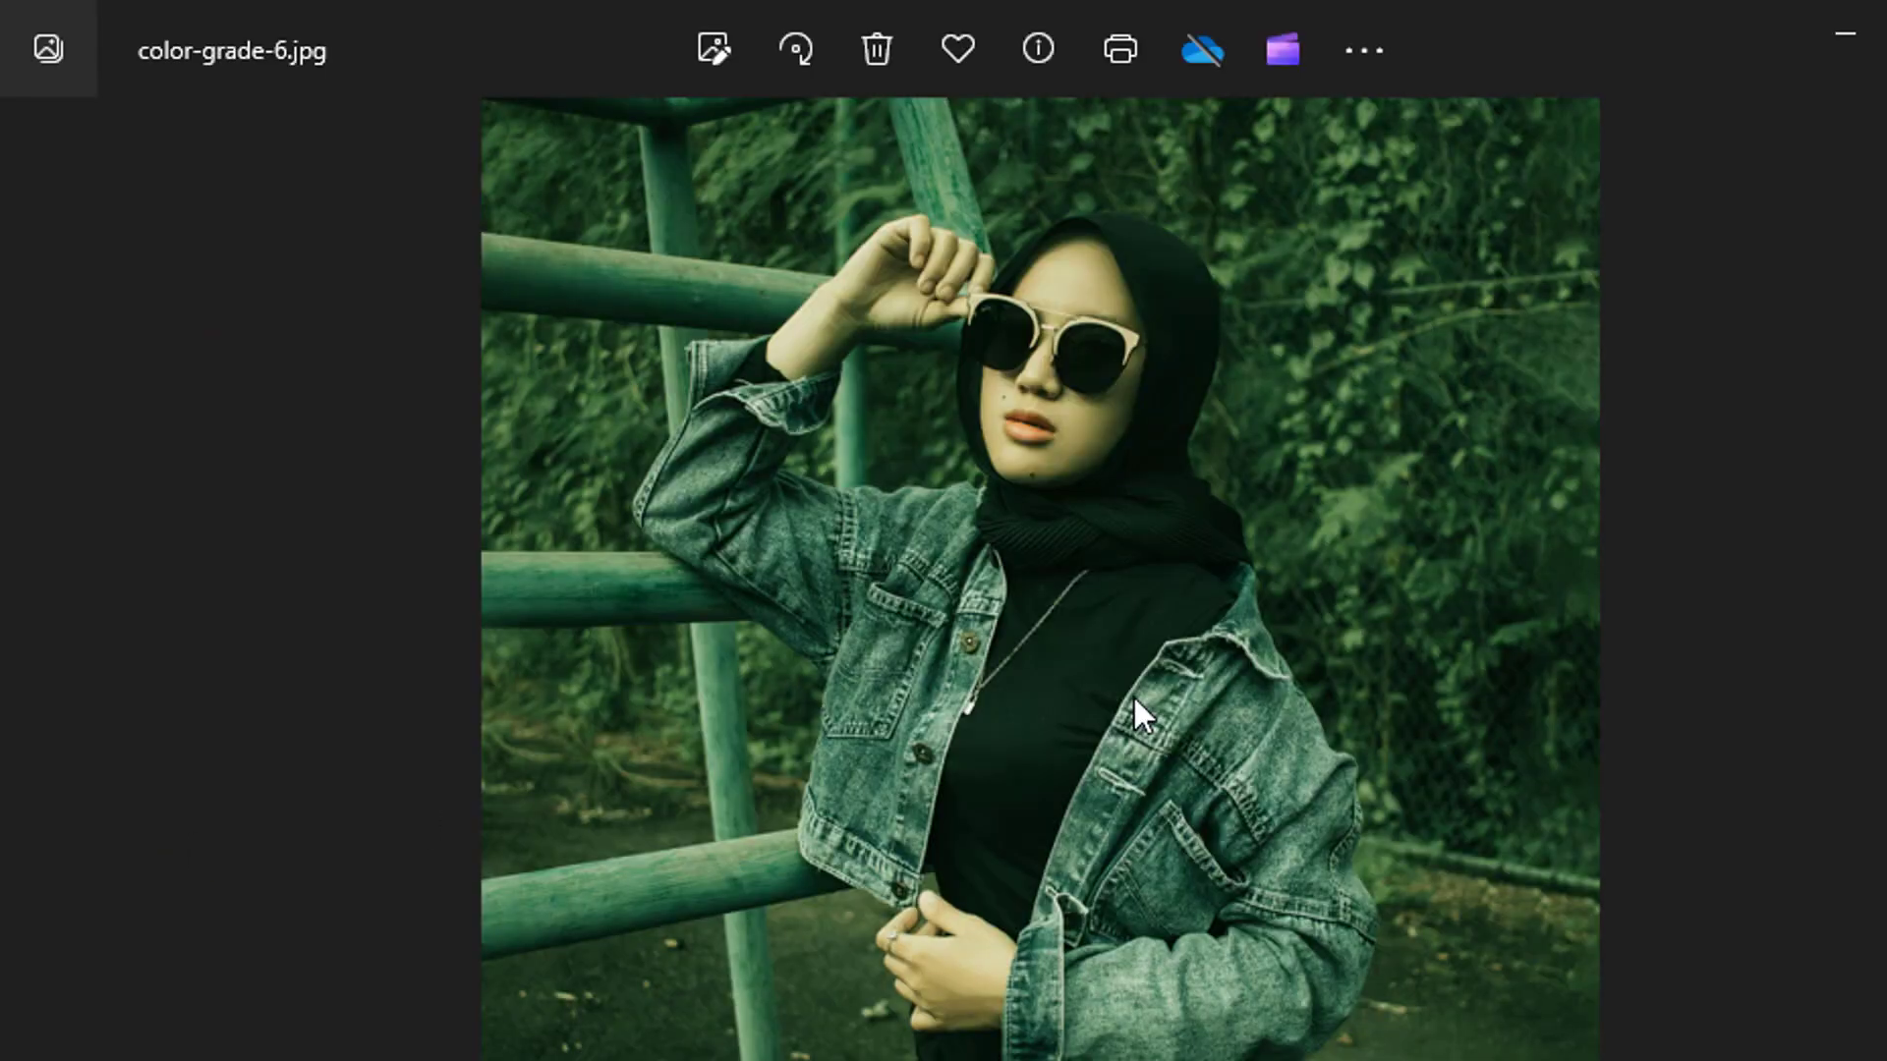
scroll(1146, 708, up, 2)
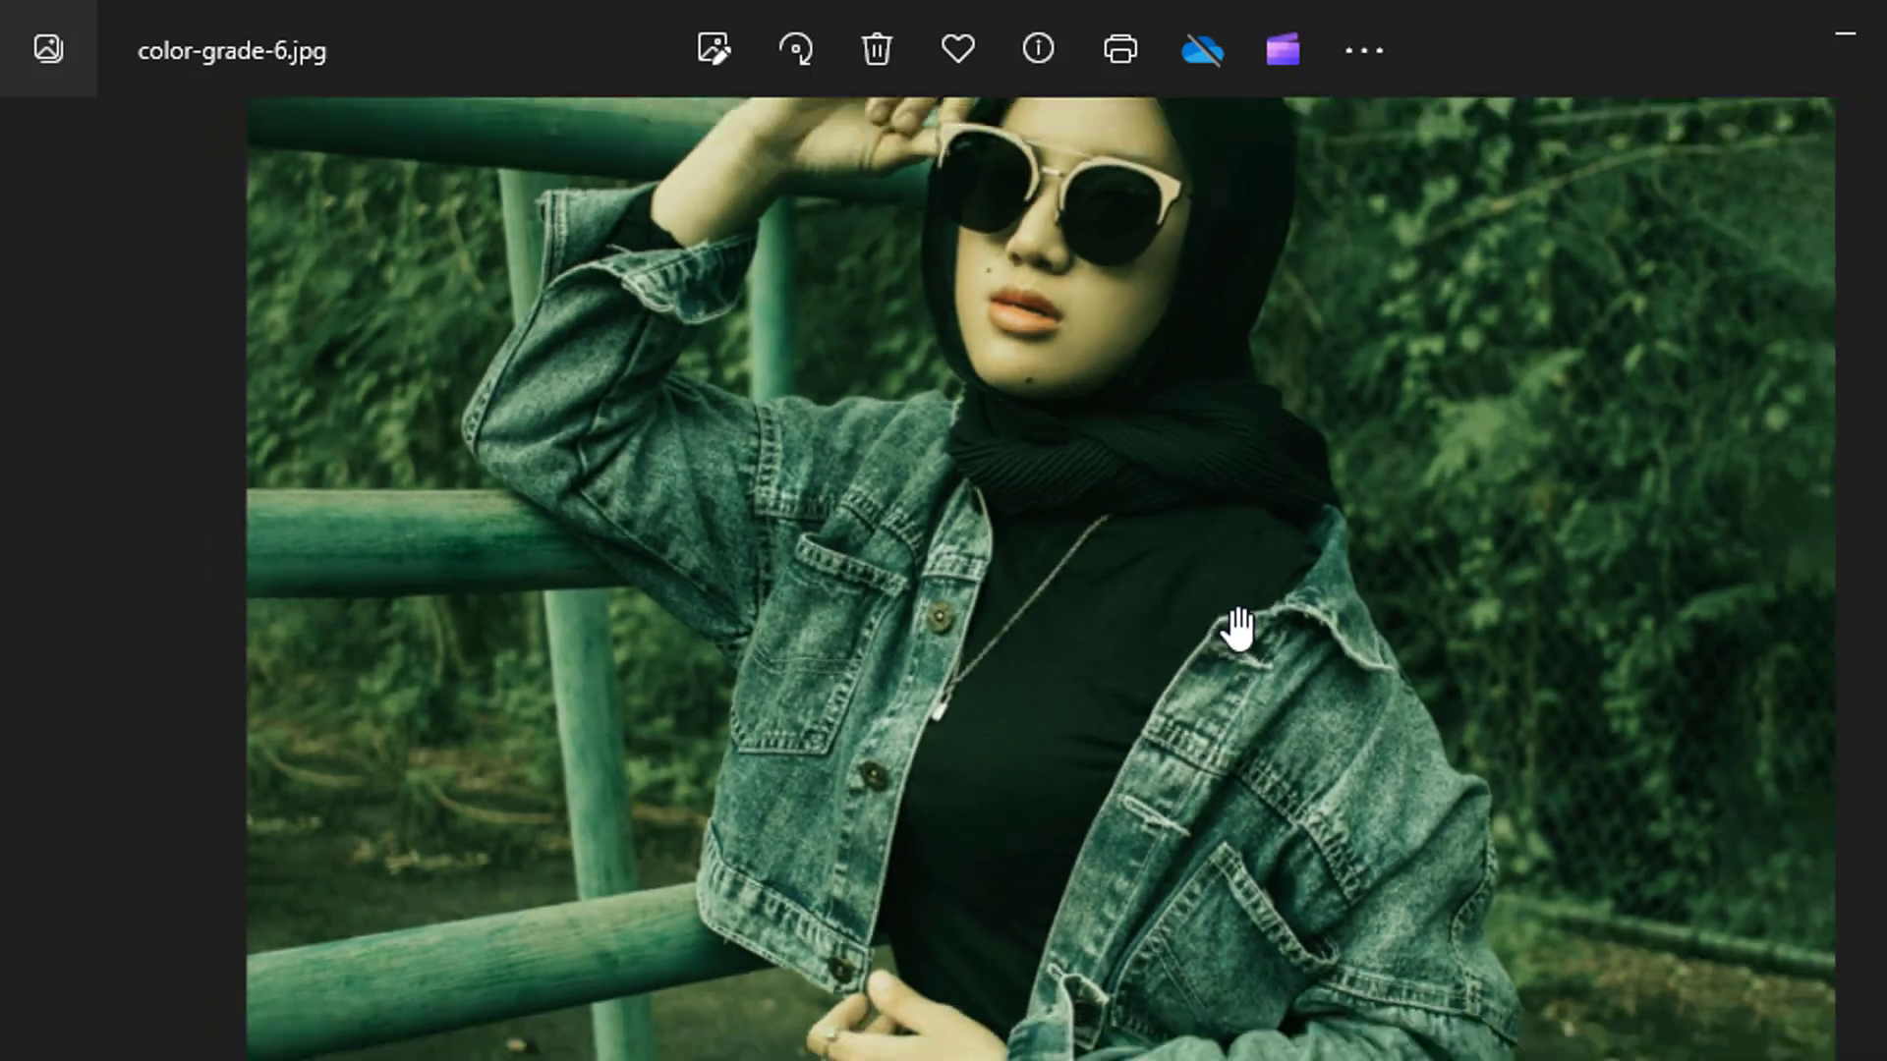
scroll(1235, 632, down, 2)
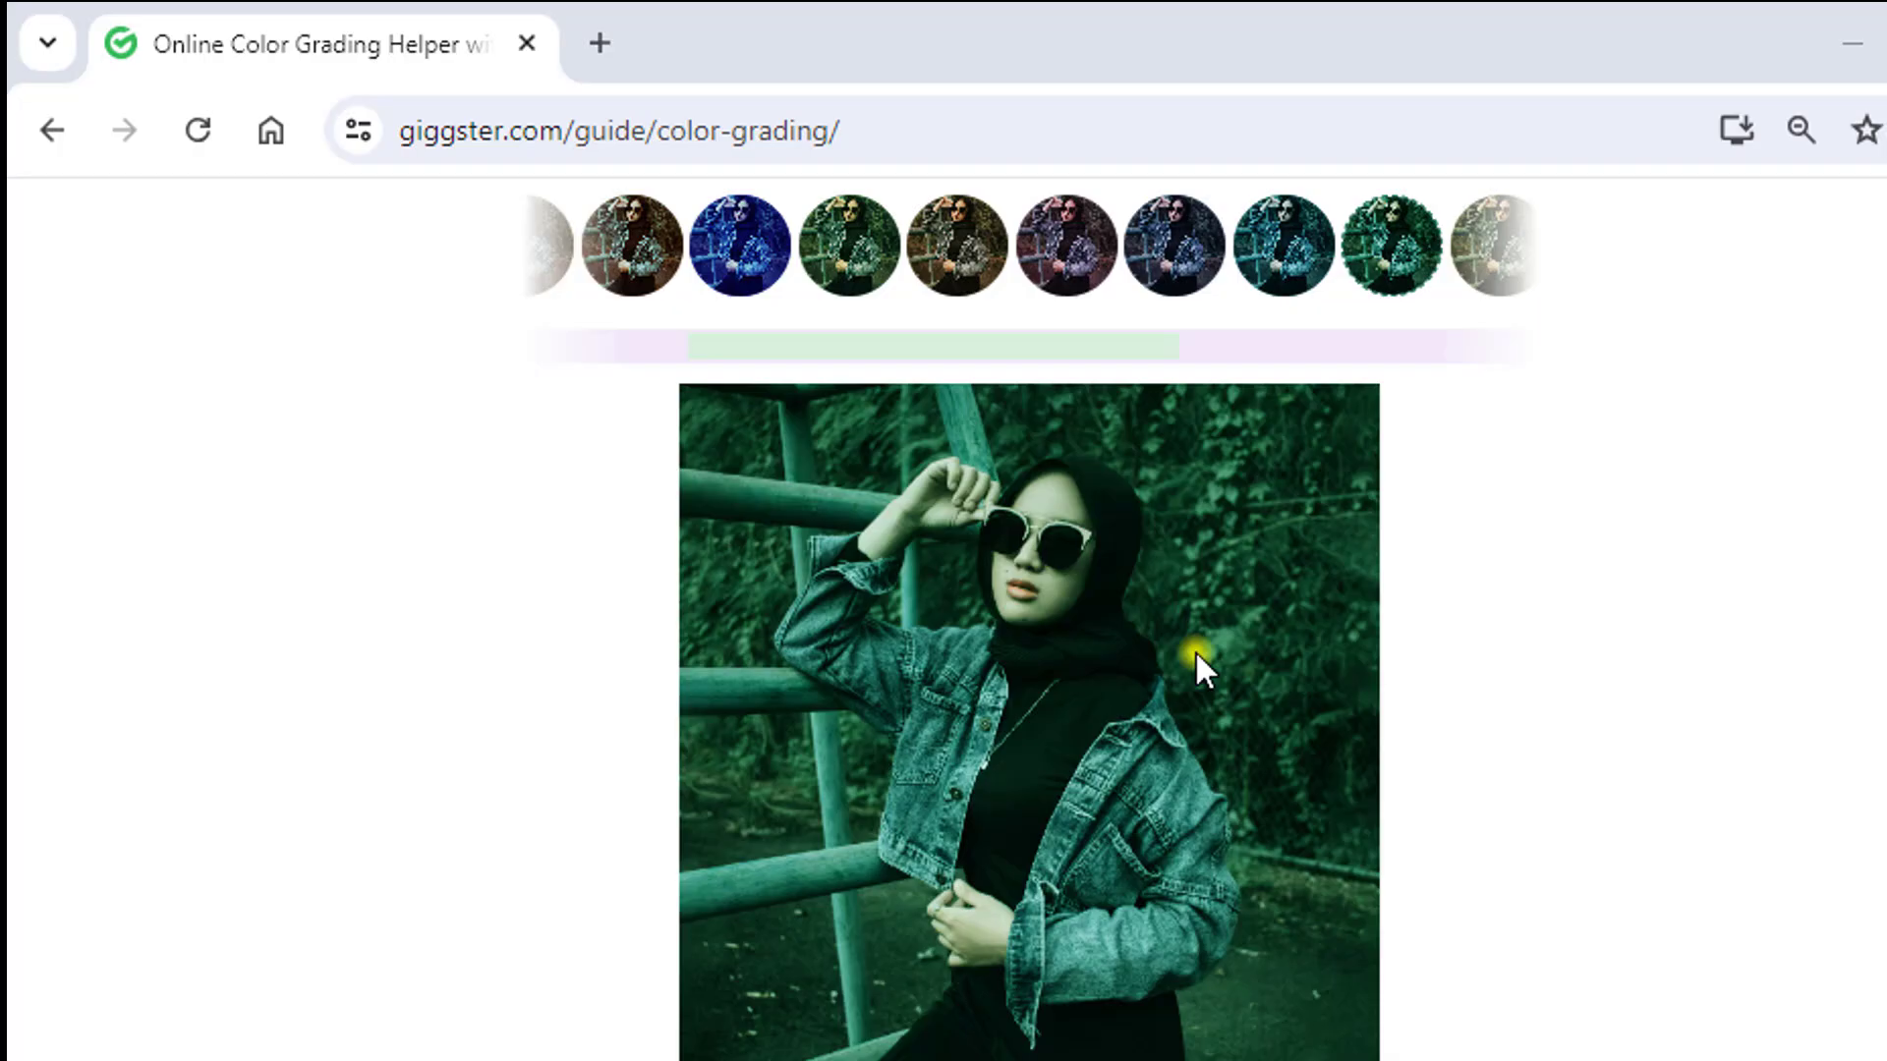